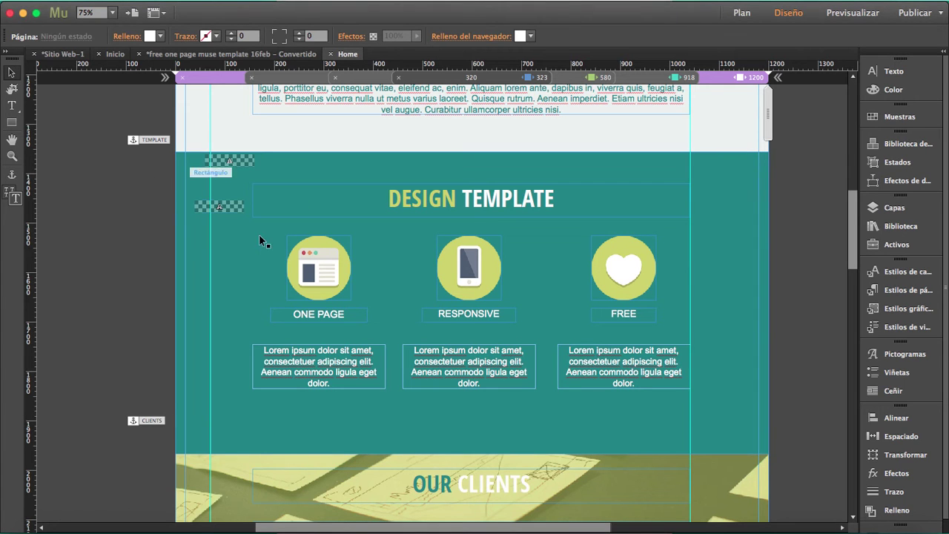
# Inspect the ONE PAGE and FREE heart icon images by selecting each in turn
pyautogui.click(330, 274)
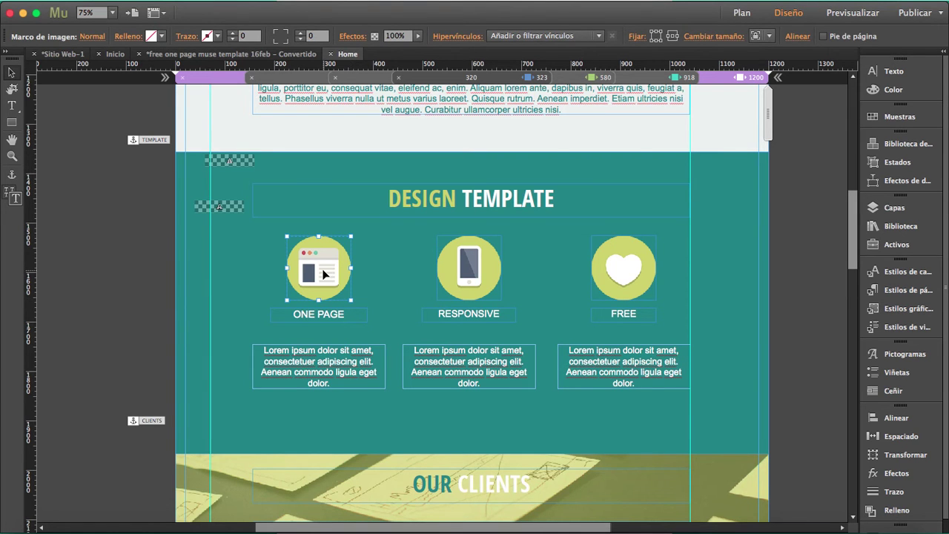
pyautogui.click(628, 281)
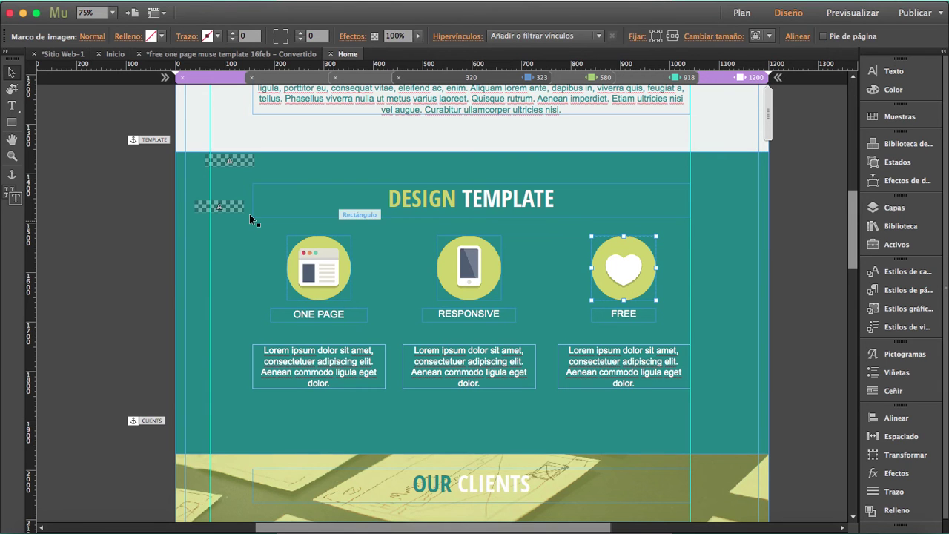
pyautogui.click(251, 254)
pyautogui.click(323, 276)
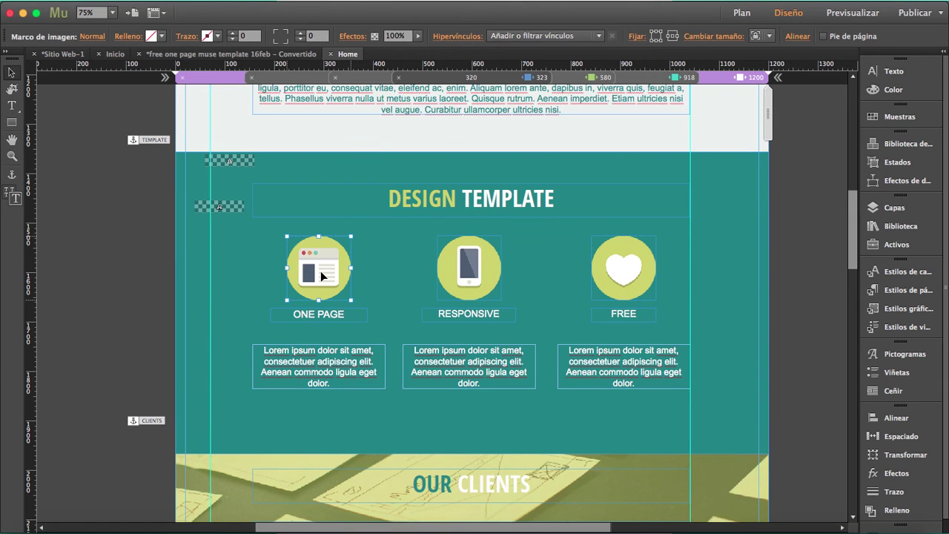
# Drag the hover animation effects widget down into the teal Design Template section
pyautogui.click(234, 158)
pyautogui.moveTo(238, 157); pyautogui.dragTo(220, 178)
pyautogui.click(224, 210)
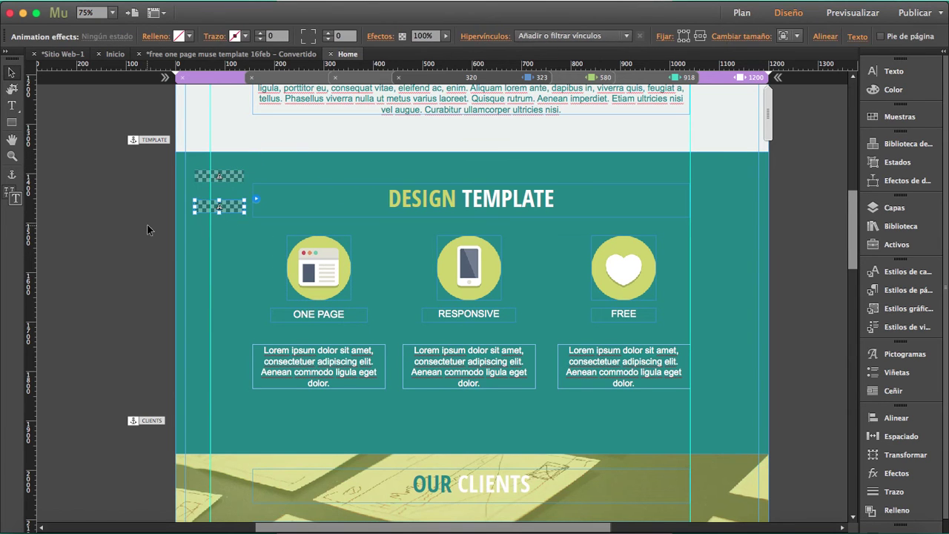
pyautogui.click(345, 263)
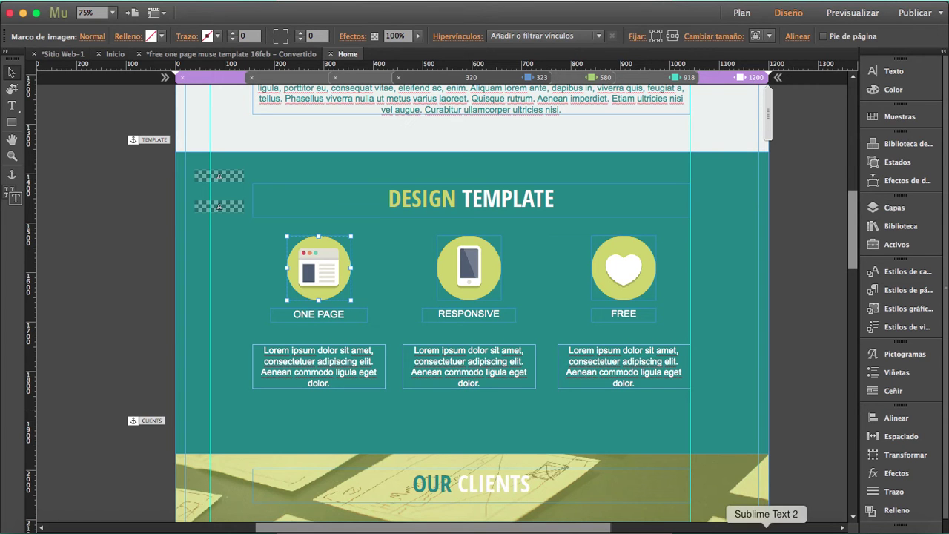
pyautogui.rightClick(766, 528)
# Open readme2.txt in Sublime Text and browse the animation names down to hingeHo
pyautogui.click(775, 441)
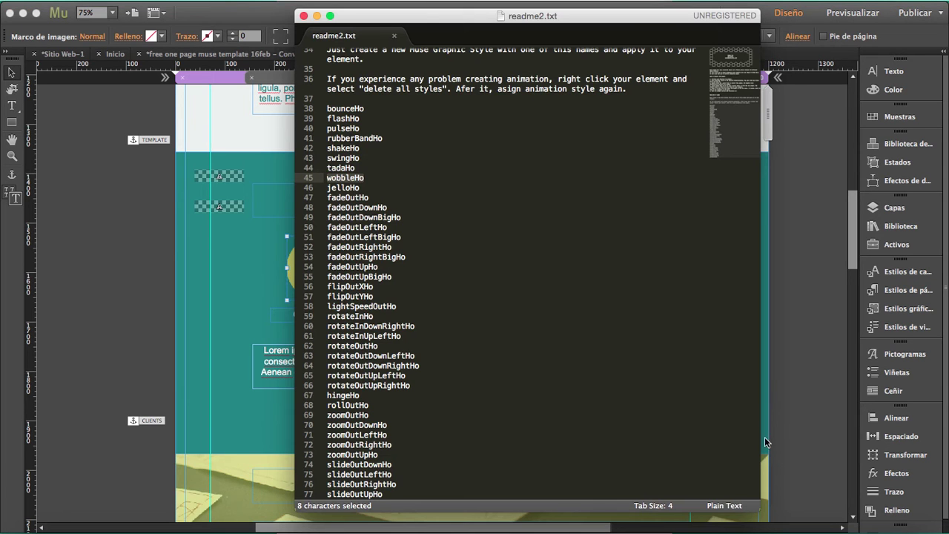
pyautogui.click(357, 179)
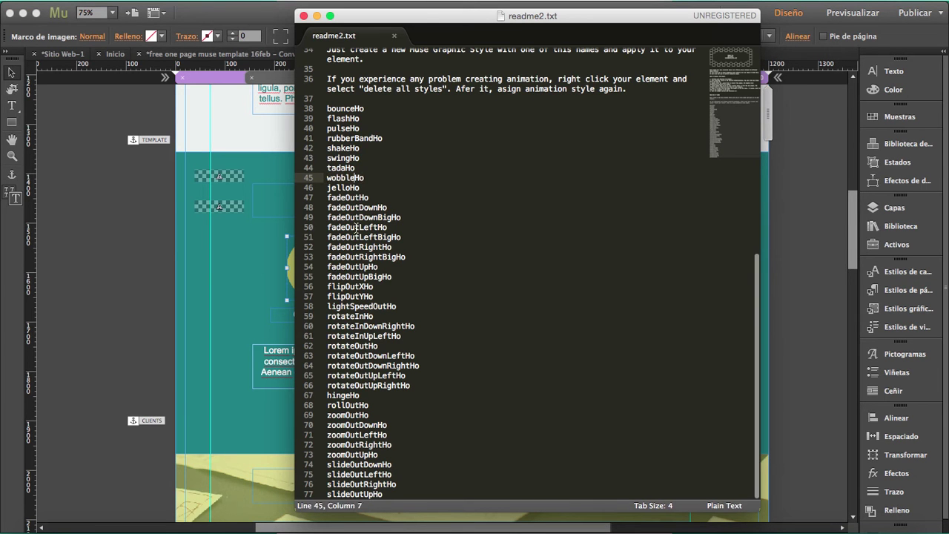
pyautogui.click(357, 228)
pyautogui.click(357, 287)
pyautogui.click(356, 346)
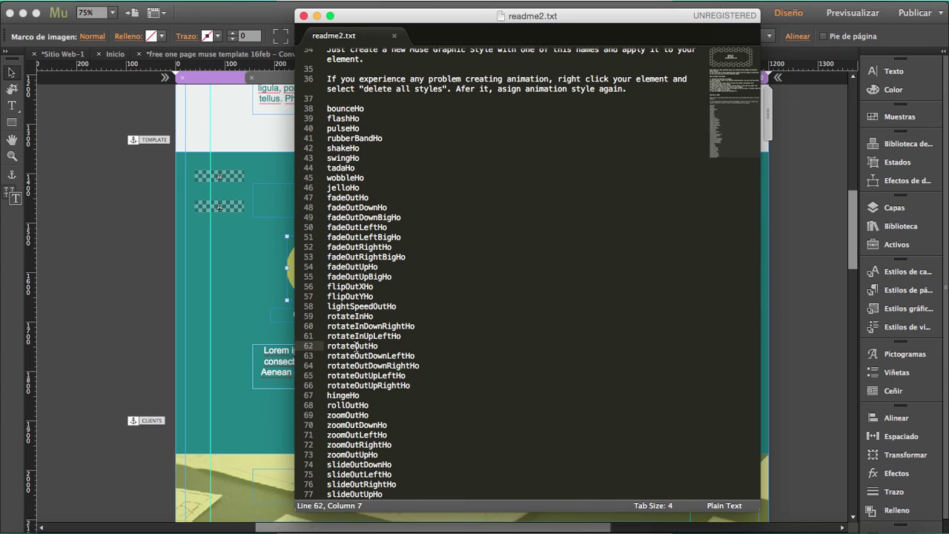
pyautogui.click(384, 396)
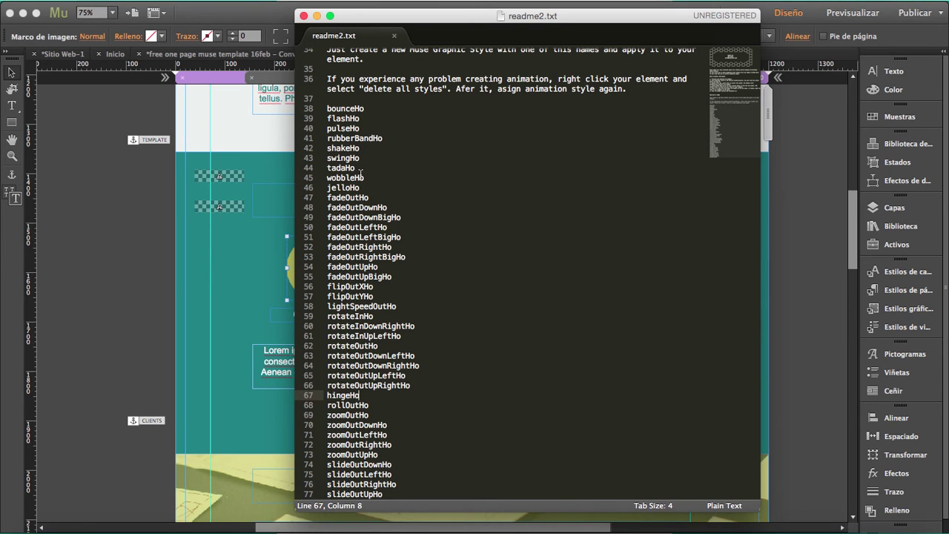
# Copy the animation name tadaHo and go back to the Muse page
pyautogui.moveTo(355, 167); pyautogui.dragTo(301, 165)
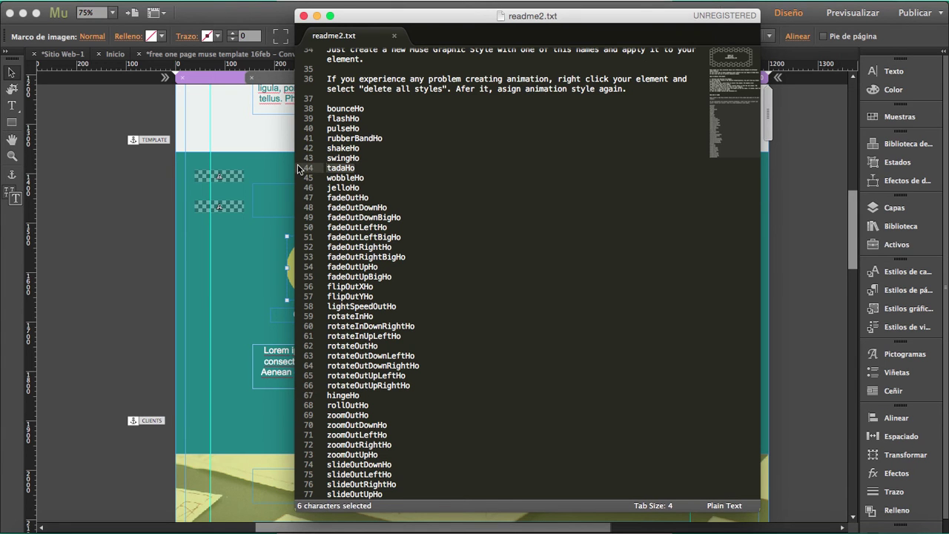
pyautogui.press('super+c')
pyautogui.click(103, 256)
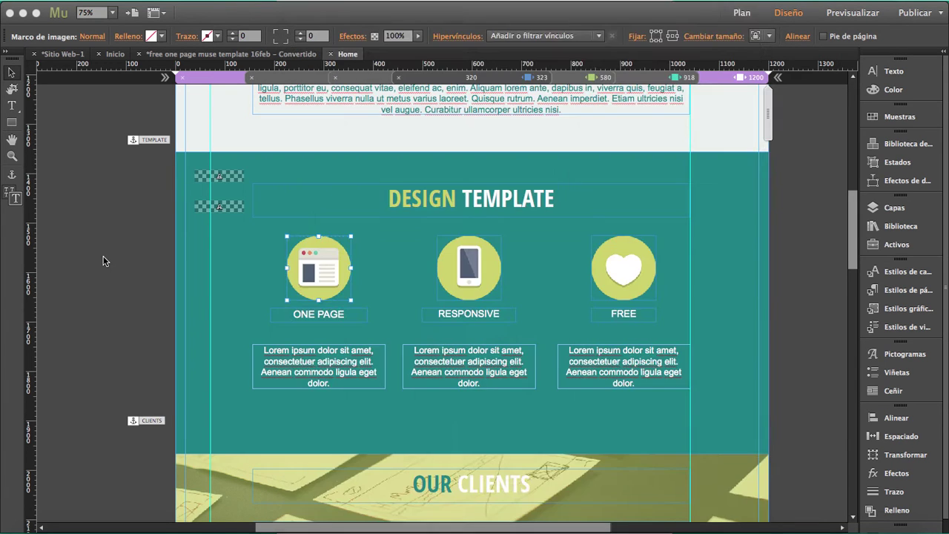
# Create a new graphic style named tadaHo in the Estilos gráficos panel
pyautogui.click(894, 310)
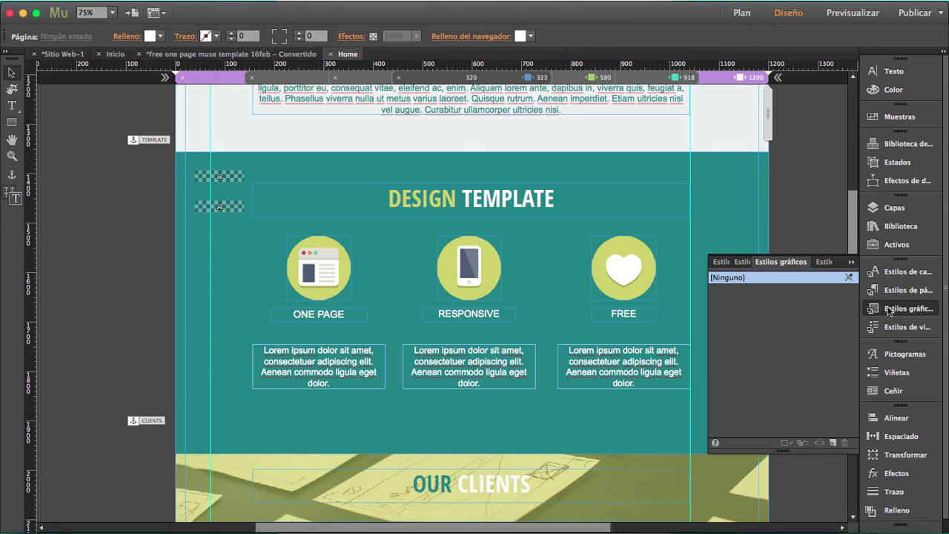
pyautogui.click(834, 443)
pyautogui.doubleClick(723, 290)
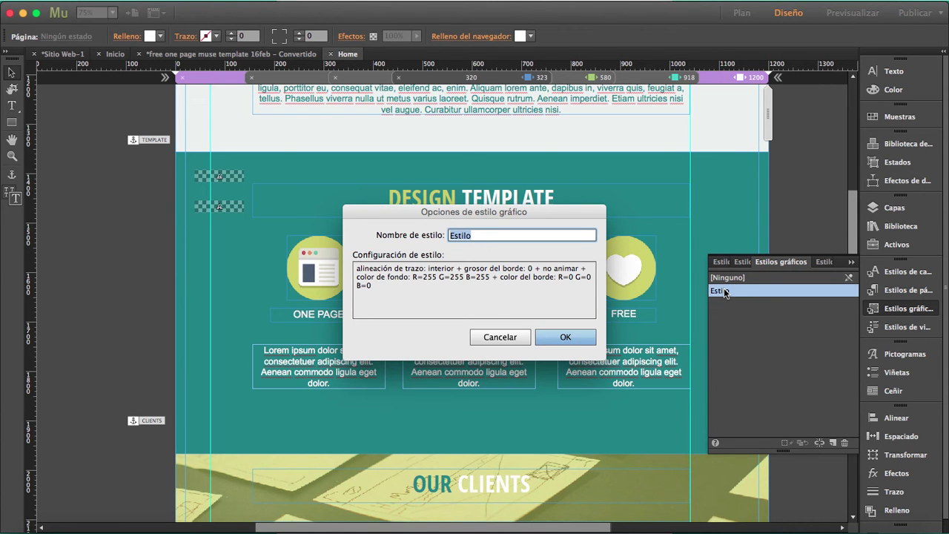
pyautogui.write('tadaHo')
pyautogui.click(567, 338)
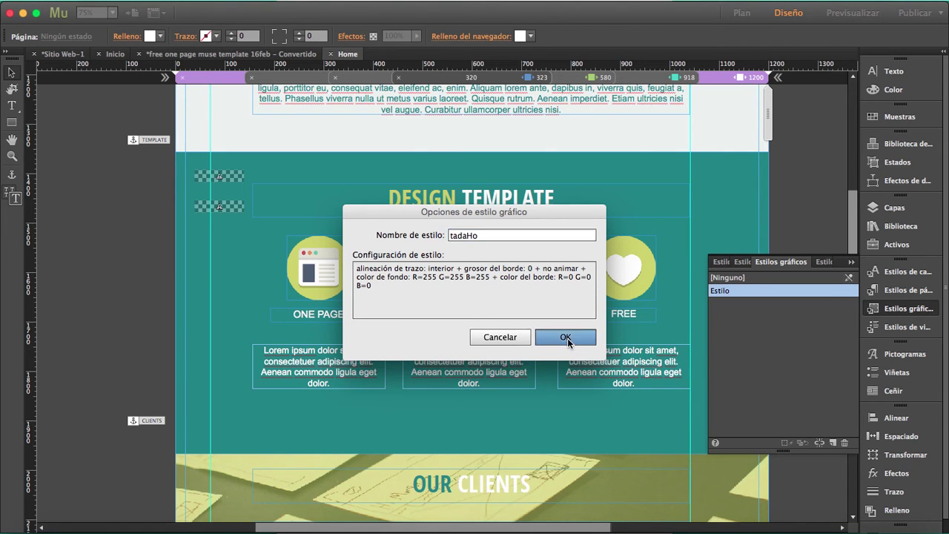
# Apply tadaHo to the ONE PAGE icon image and set its fill to [Ninguno]
pyautogui.click(315, 272)
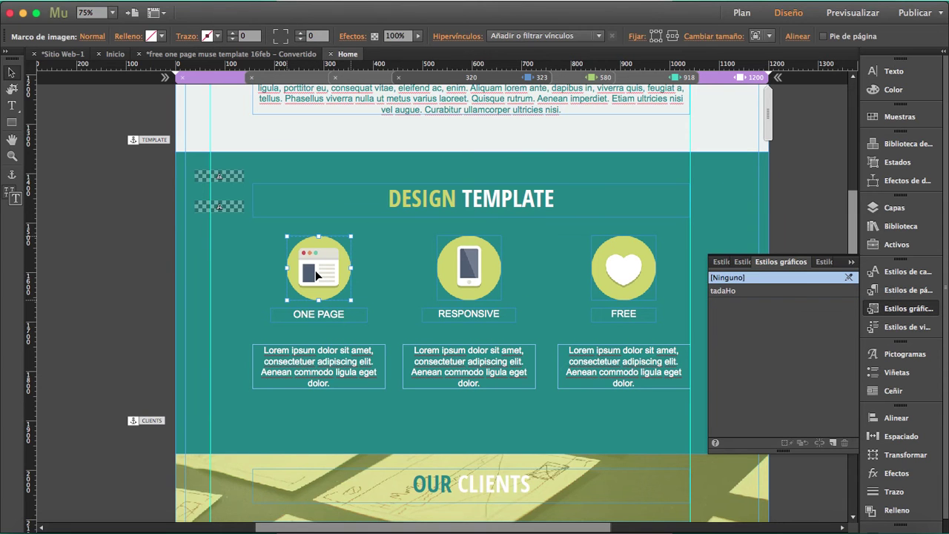
pyautogui.click(732, 291)
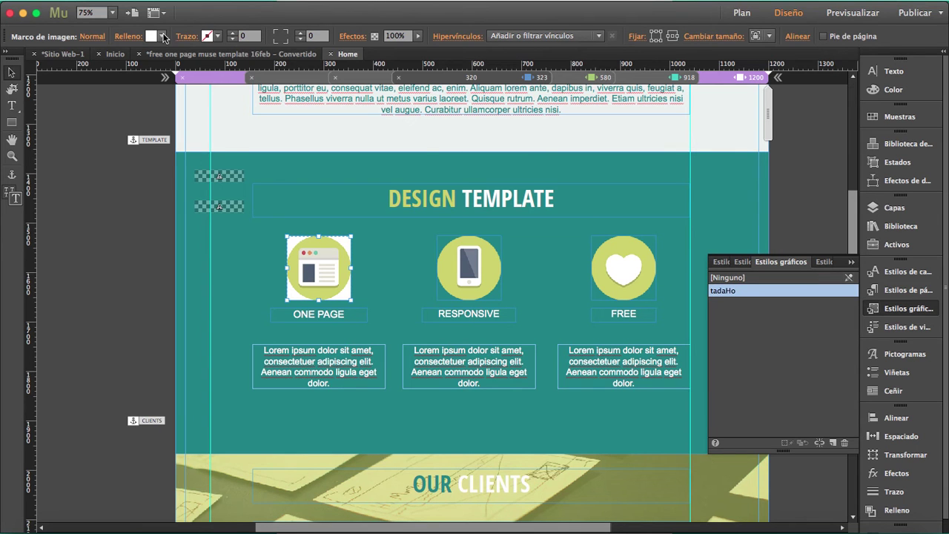
pyautogui.click(164, 38)
pyautogui.click(306, 56)
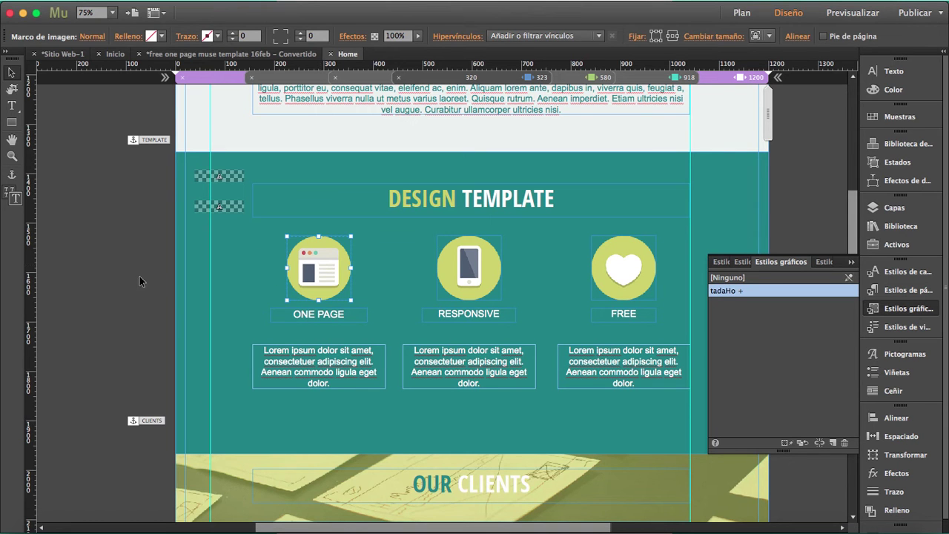
pyautogui.click(107, 276)
pyautogui.click(320, 262)
pyautogui.click(90, 317)
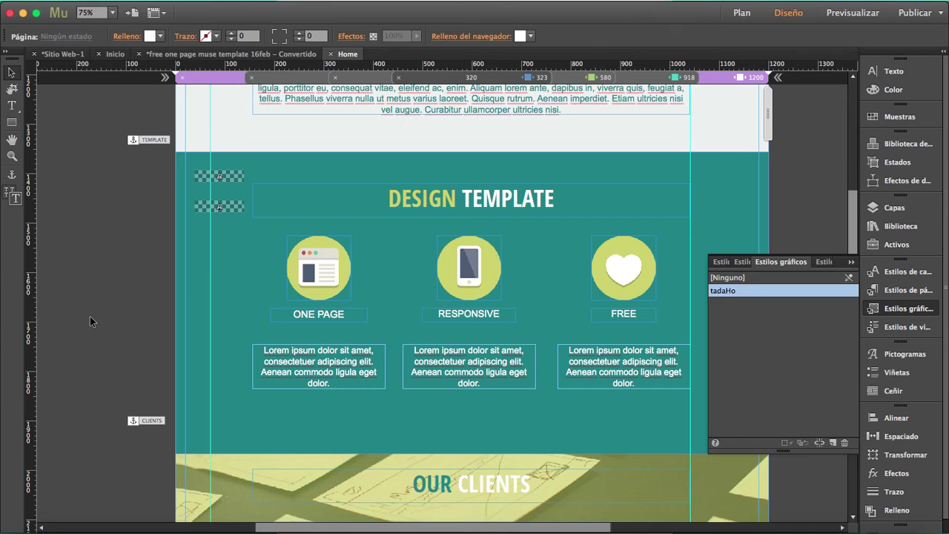
# Preview the site in Safari with Cmd+Alt+E, scroll down to the footer, then close Safari
pyautogui.press('super+alt+e')
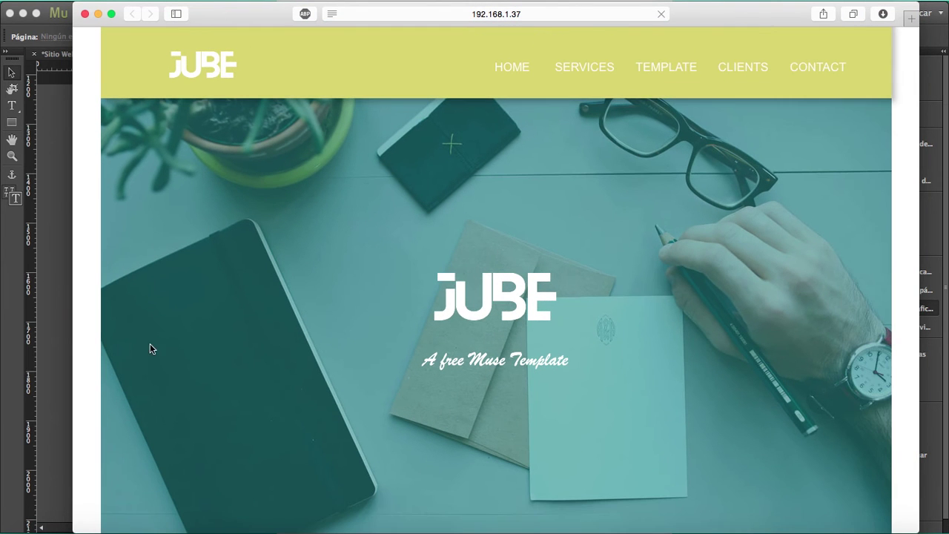
pyautogui.scroll(-15, 198, 362)
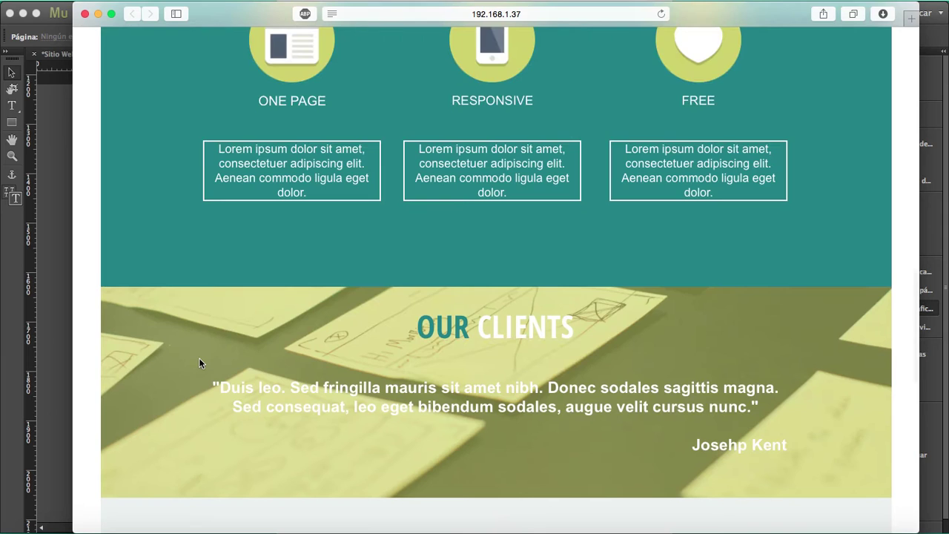
pyautogui.scroll(-5, 199, 358)
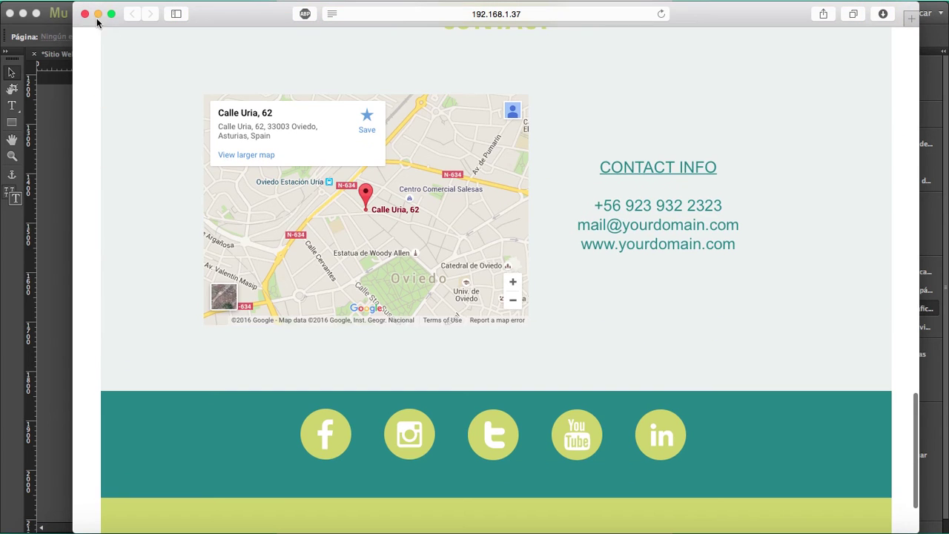
pyautogui.scroll(-2, 107, 163)
pyautogui.scroll(5, 106, 163)
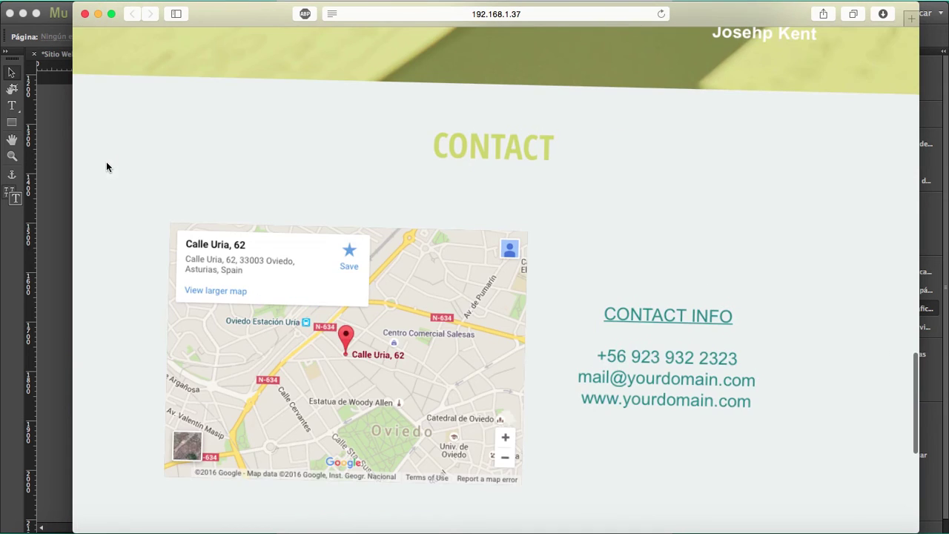
pyautogui.scroll(-3, 106, 166)
pyautogui.click(84, 14)
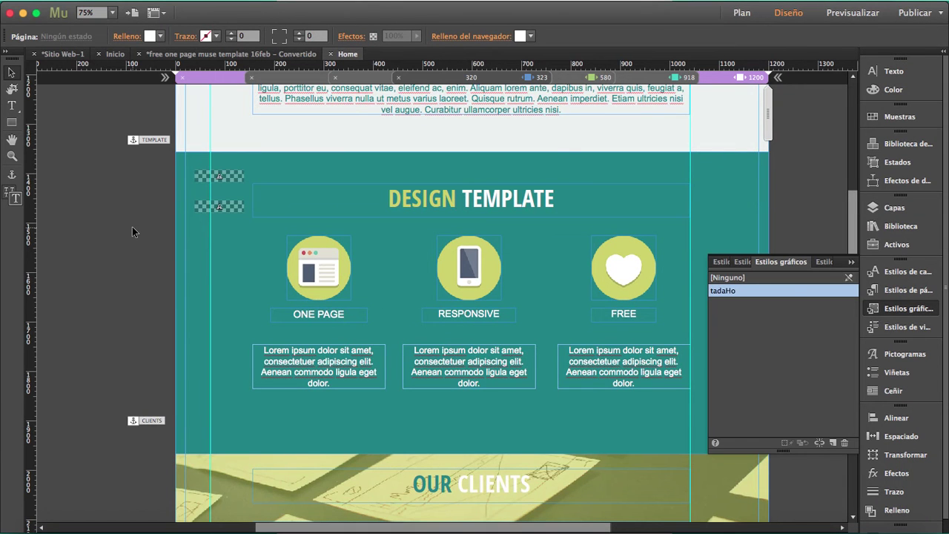
pyautogui.scroll(2, 132, 226)
pyautogui.click(116, 134)
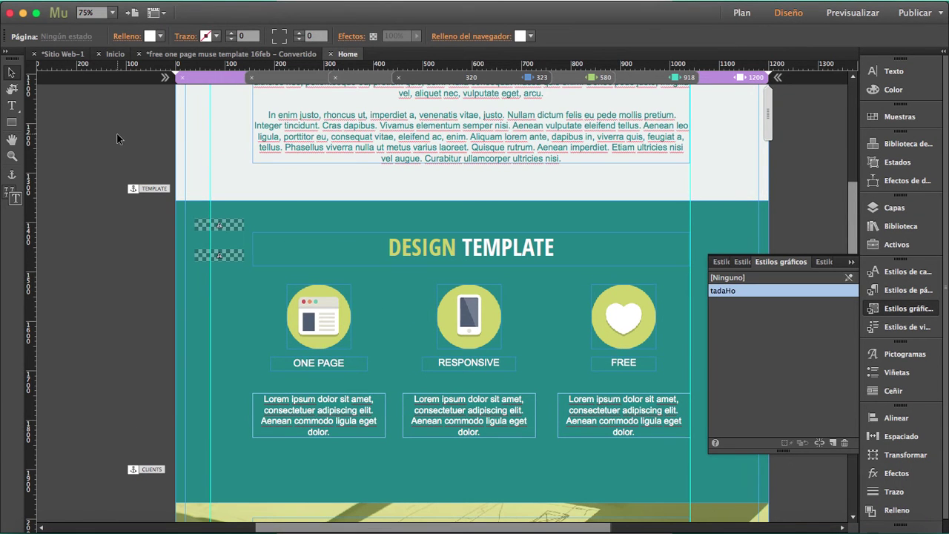
pyautogui.scroll(-4, 119, 319)
pyautogui.click(119, 320)
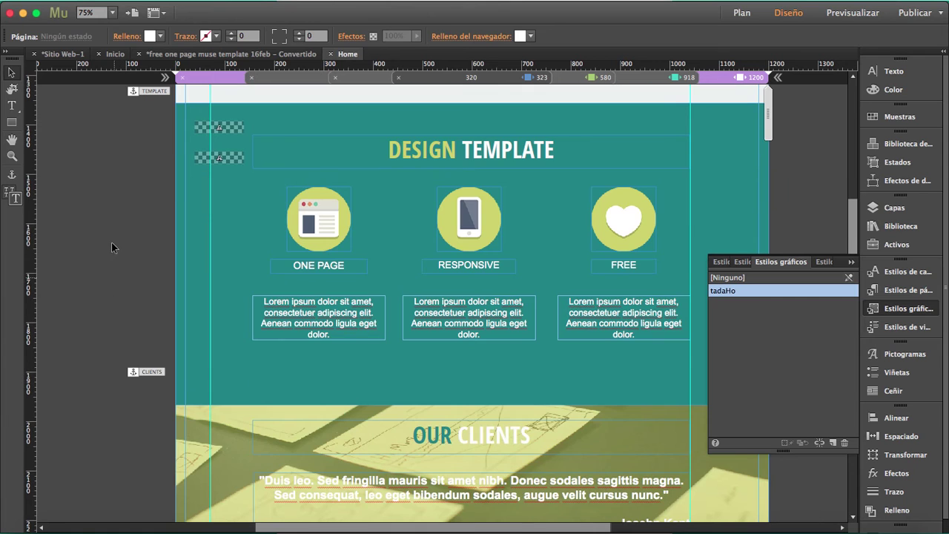
pyautogui.click(127, 530)
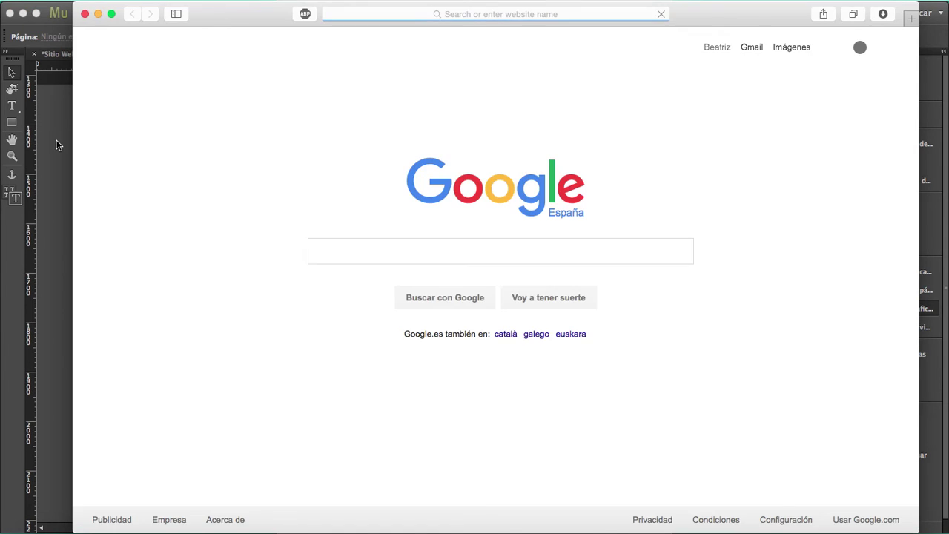
pyautogui.click(56, 141)
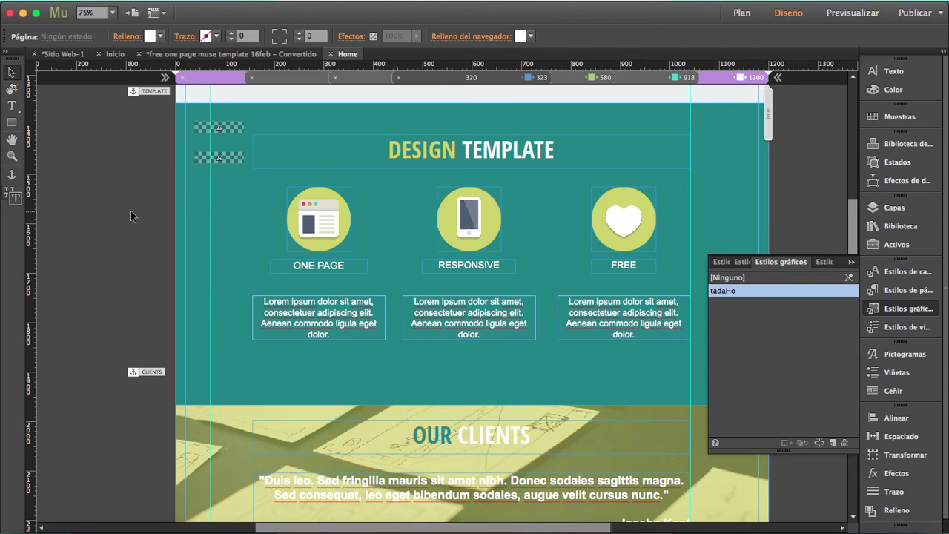
pyautogui.click(230, 211)
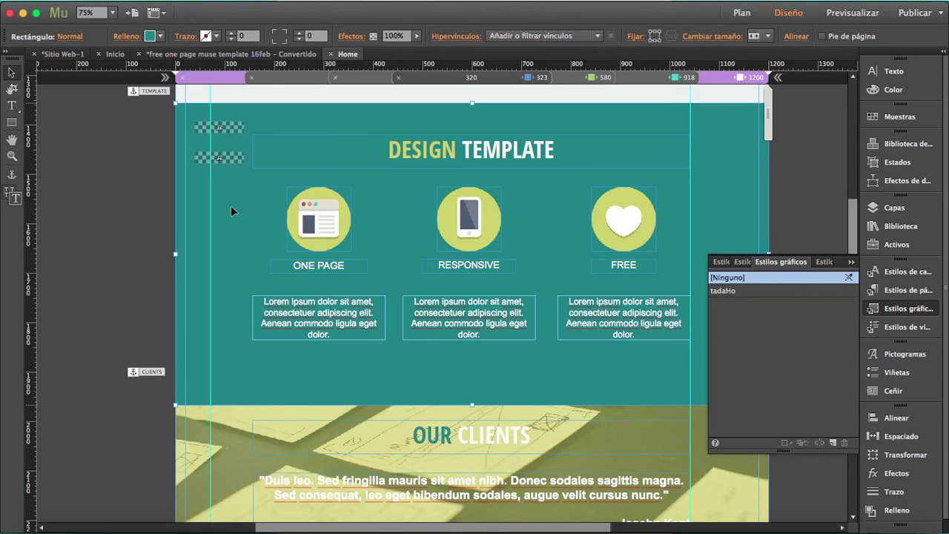
pyautogui.click(315, 222)
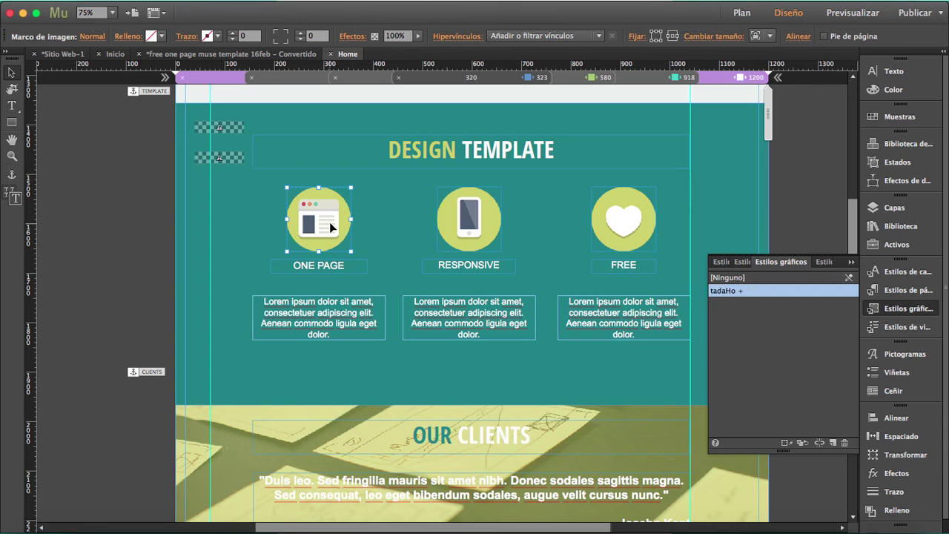
pyautogui.moveTo(738, 296)
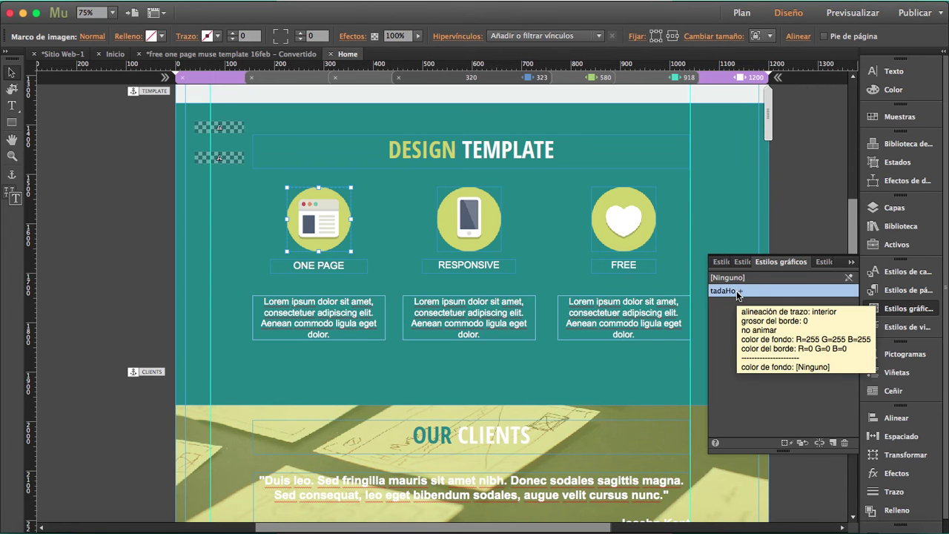
pyautogui.click(260, 215)
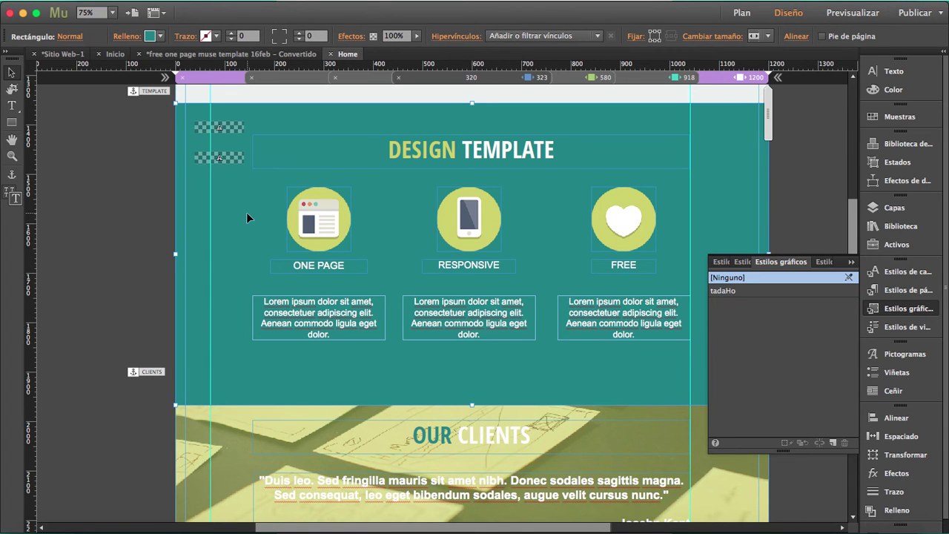
pyautogui.click(122, 192)
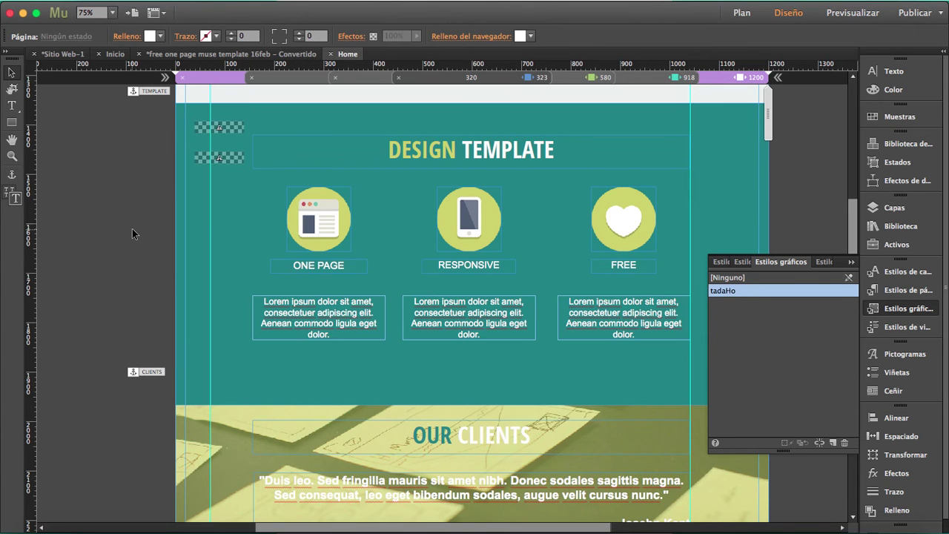
pyautogui.click(719, 277)
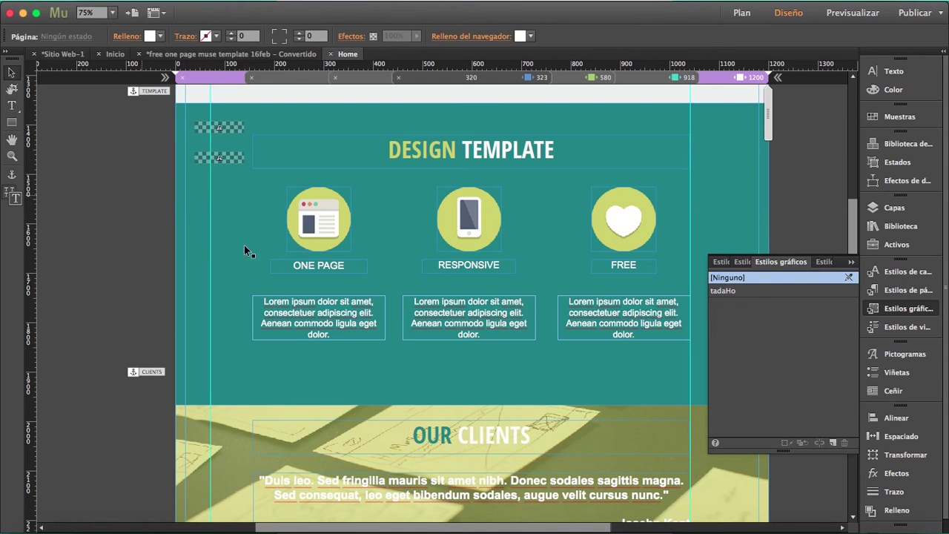
# Preview the JUBE site in Safari, scroll to the three Design Template icons, then return to Muse
pyautogui.press('super+alt+e')
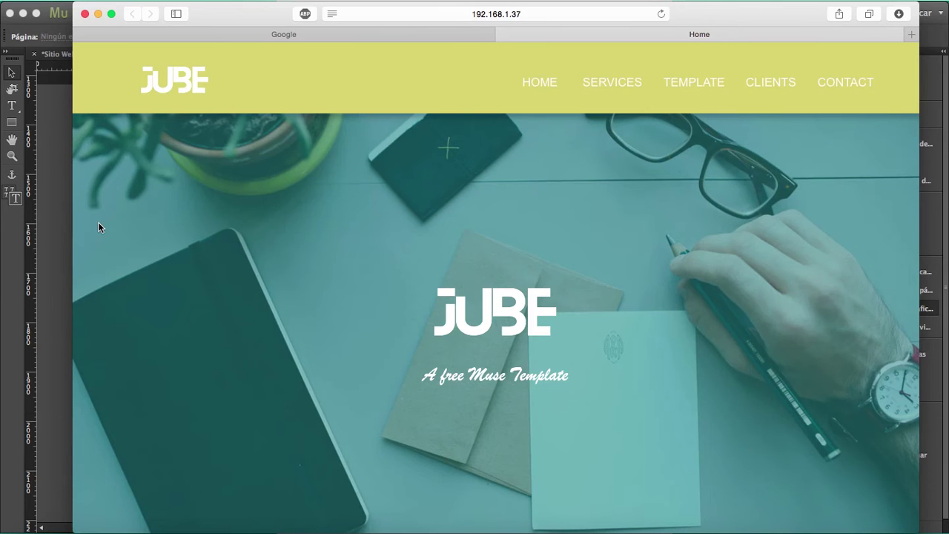
pyautogui.scroll(-15, 115, 280)
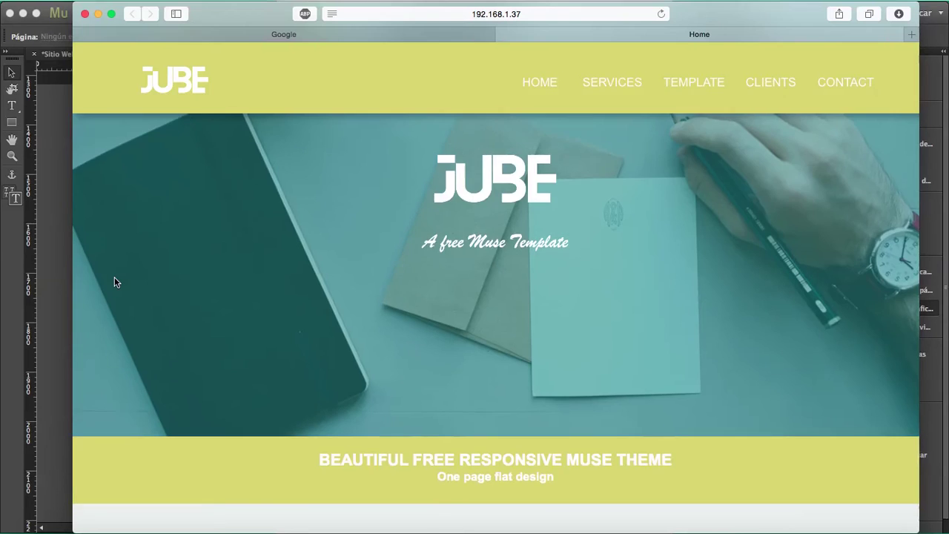
pyautogui.scroll(-5, 115, 281)
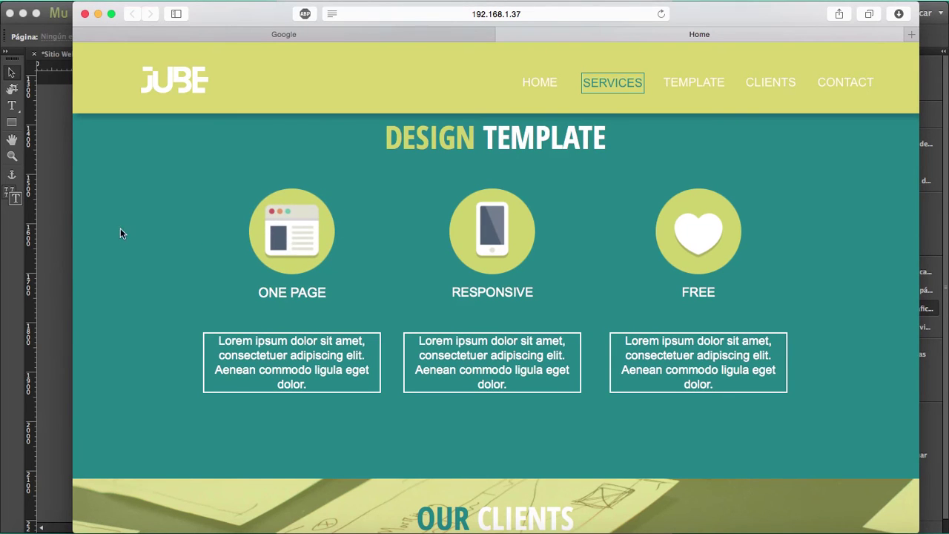
pyautogui.click(63, 212)
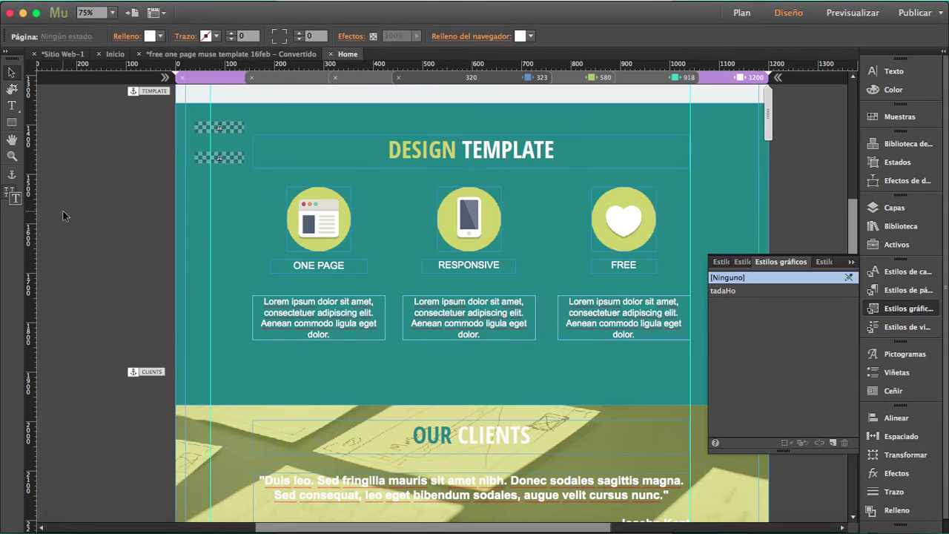
# Select the FREE heart icon and bring up readme.txt from Sublime Text 2's Dock menu
pyautogui.click(624, 214)
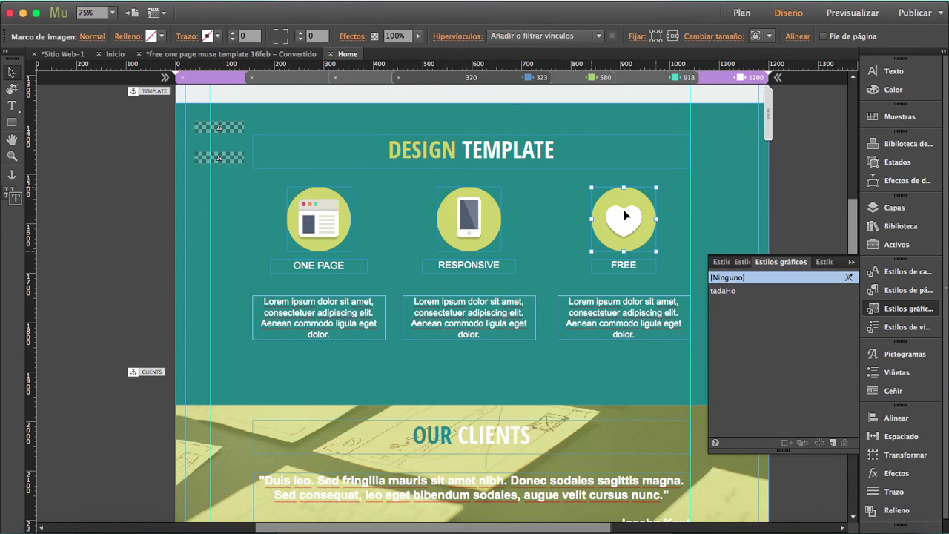
pyautogui.click(224, 160)
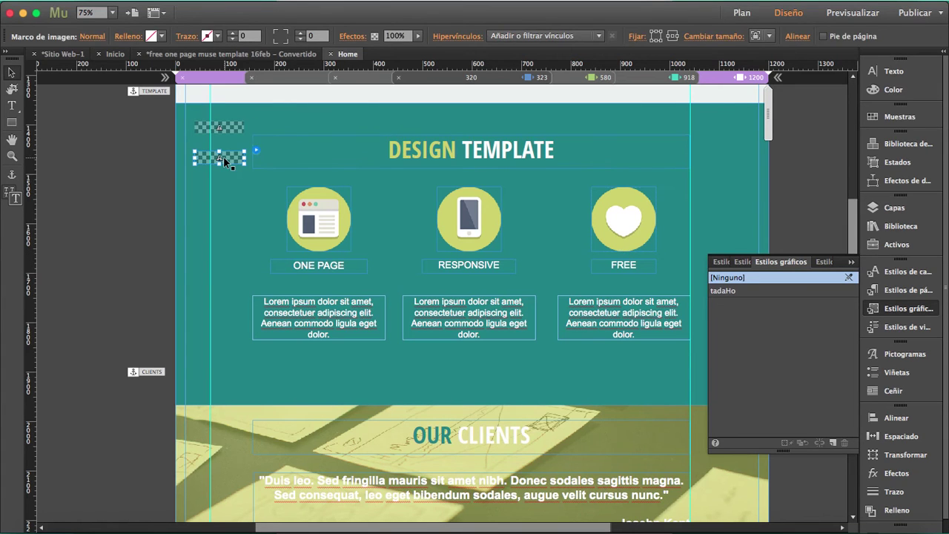
pyautogui.click(643, 232)
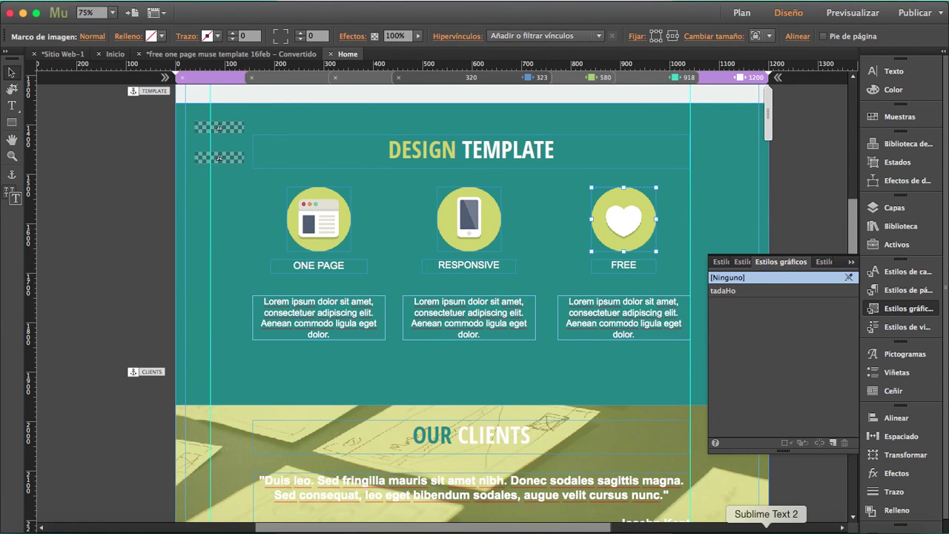
pyautogui.rightClick(766, 529)
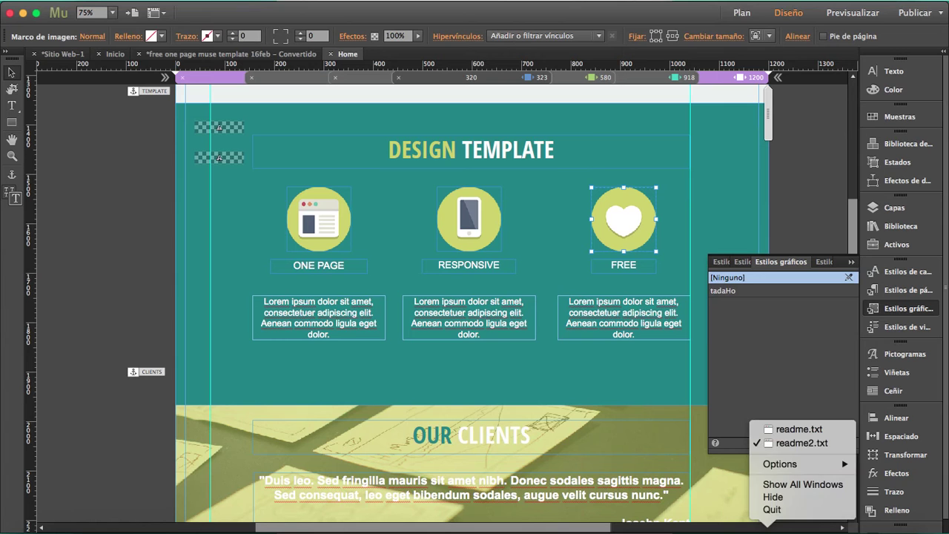
pyautogui.click(796, 423)
# Select and copy the animation name zoomIn on line 97 of readme.txt
pyautogui.scroll(-5, 604, 223)
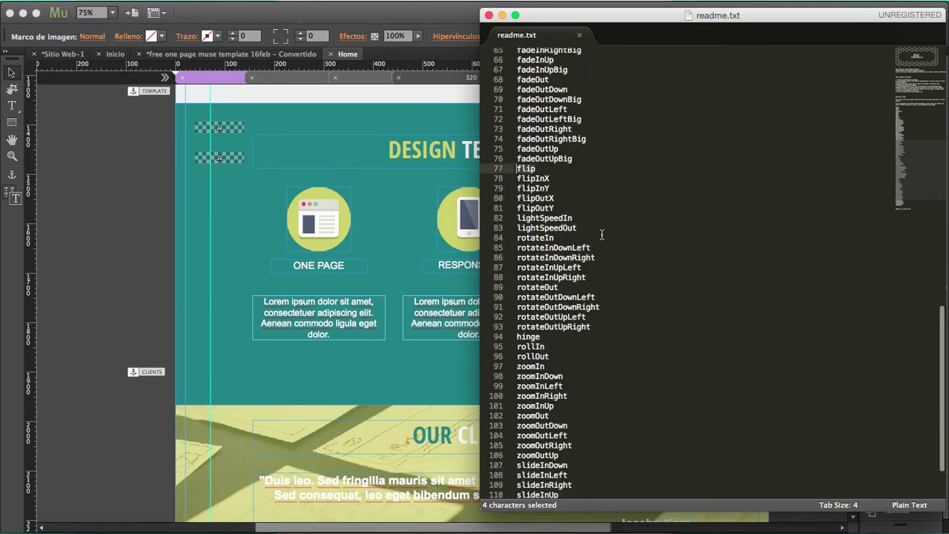
pyautogui.scroll(3, 603, 235)
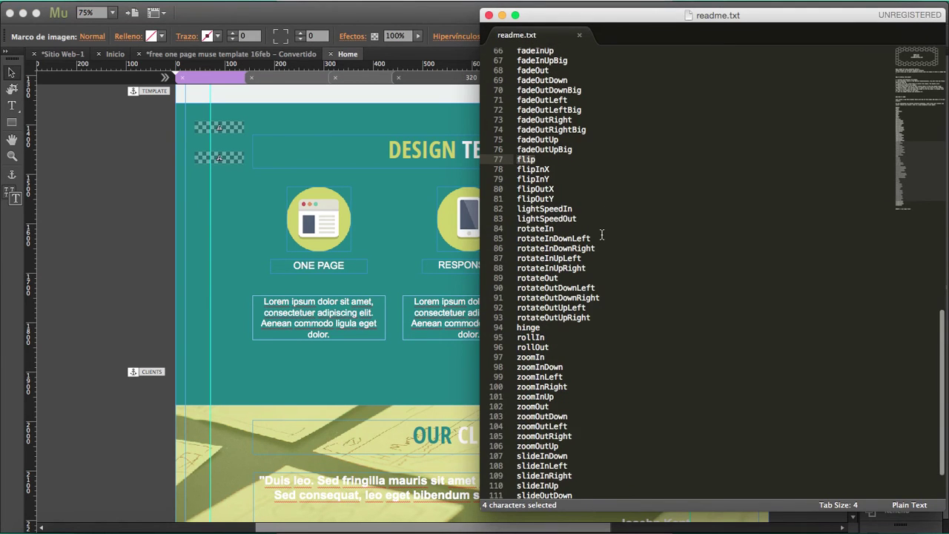
pyautogui.click(549, 345)
pyautogui.moveTo(545, 356); pyautogui.dragTo(490, 355)
pyautogui.press('super+c')
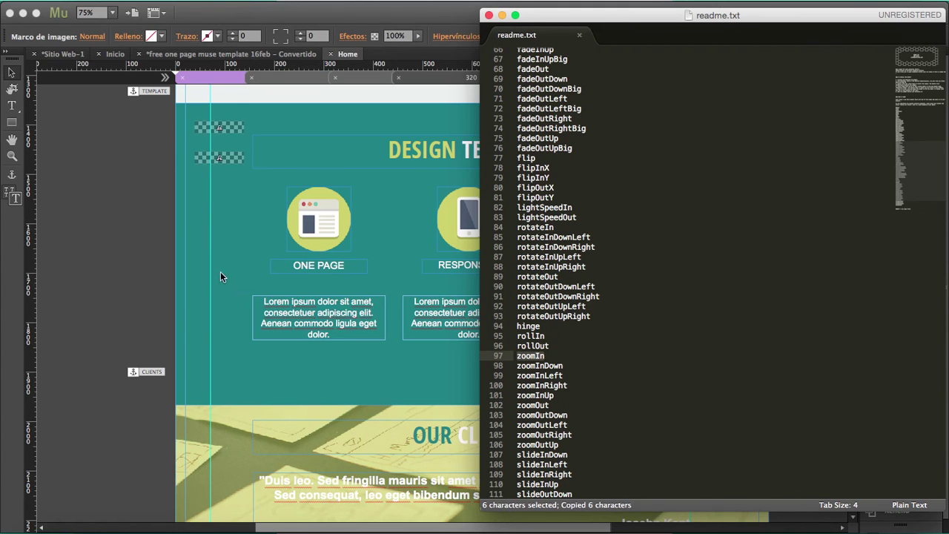
# Create a new graphic style named zoomIn from the selected FREE heart image
pyautogui.click(104, 229)
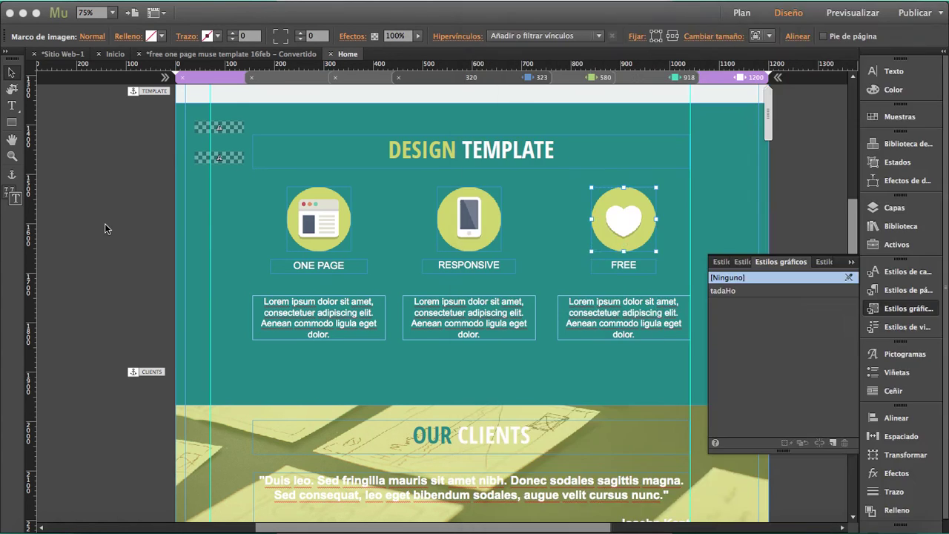
pyautogui.click(635, 202)
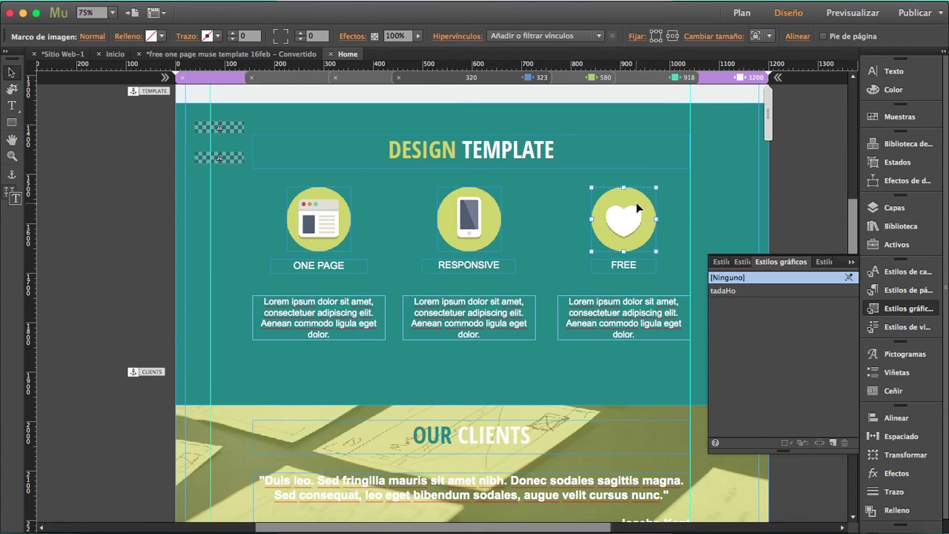
pyautogui.click(833, 443)
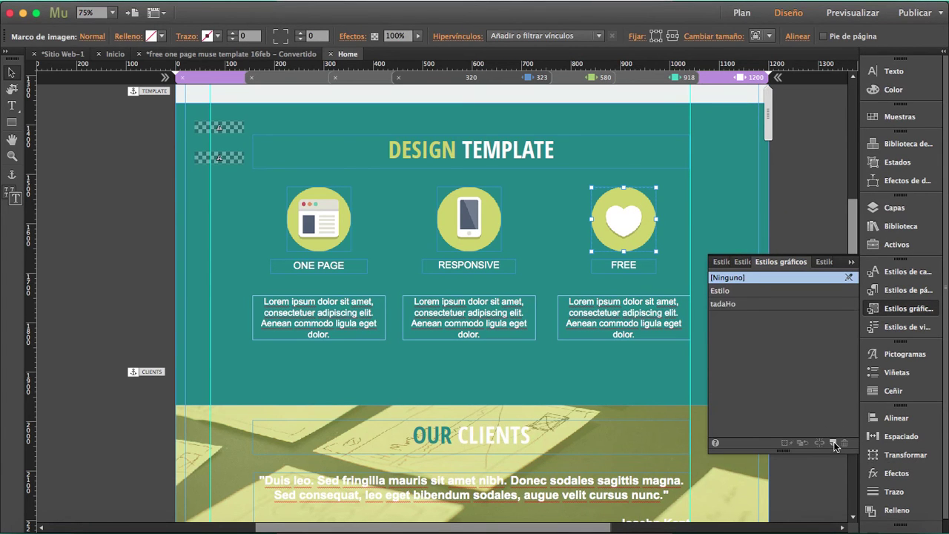
pyautogui.doubleClick(719, 290)
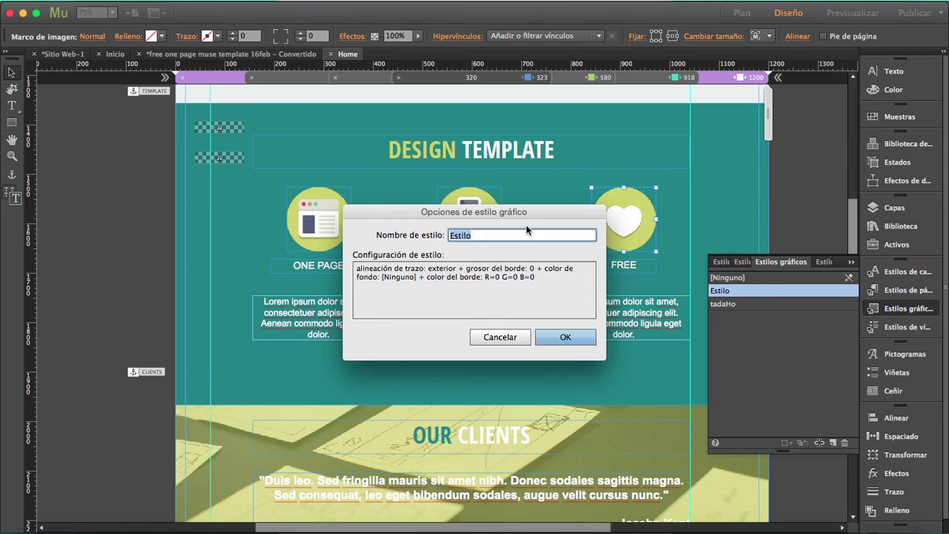
pyautogui.write('zoomIn')
pyautogui.click(551, 338)
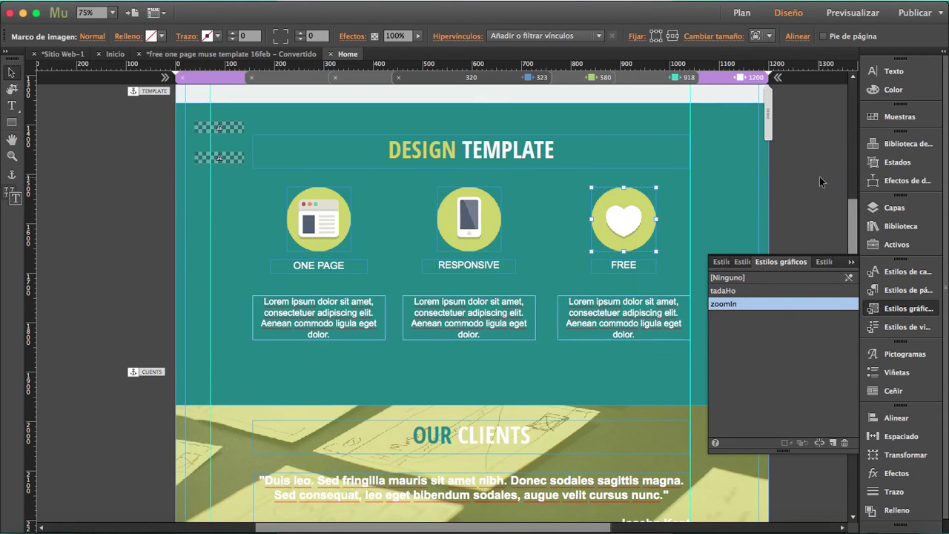
# Reselect the FREE heart icon to confirm it carries the zoomIn style
pyautogui.click(812, 211)
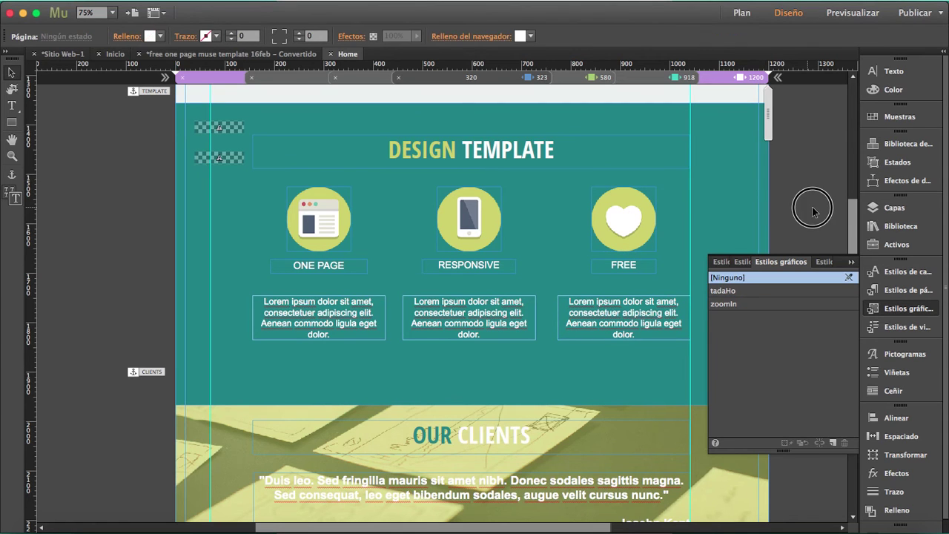
pyautogui.click(729, 206)
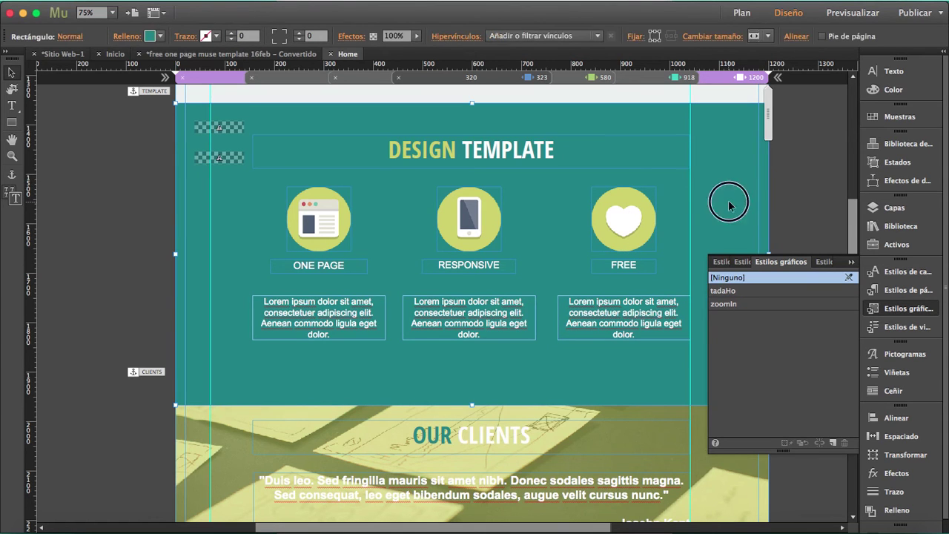
pyautogui.click(636, 200)
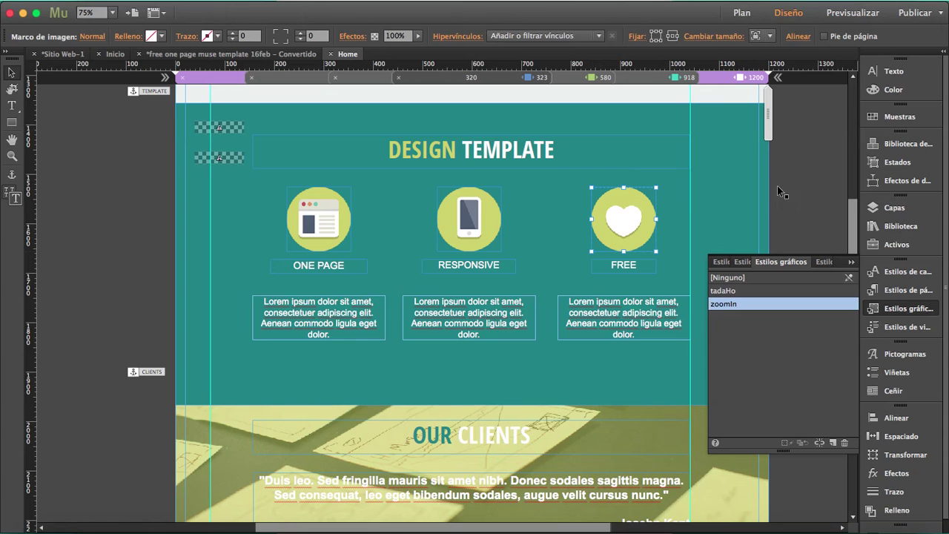
# Export and preview the site, scroll to the FREE heart's zoomIn animation, then close the preview
pyautogui.press('super+shift+e')
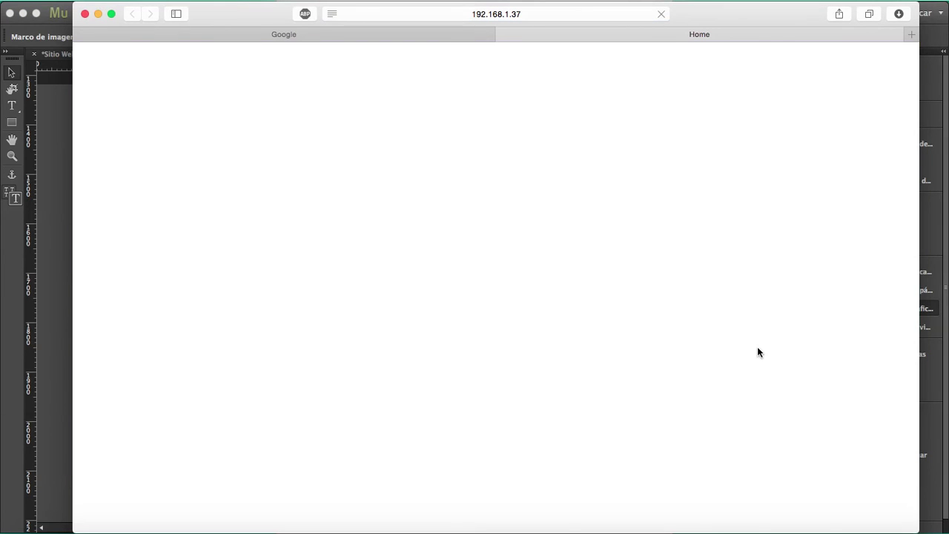
pyautogui.scroll(-5, 757, 346)
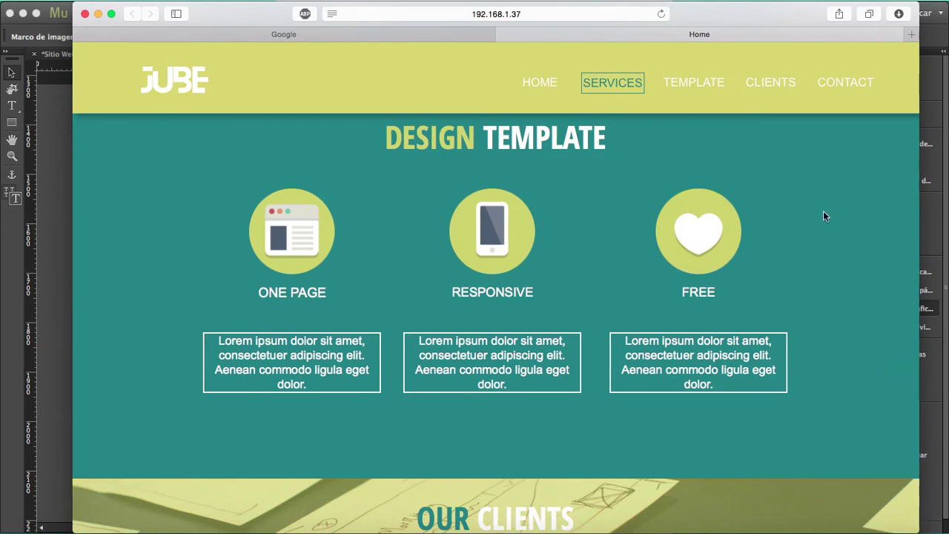
pyautogui.scroll(10, 823, 216)
pyautogui.scroll(-5, 822, 216)
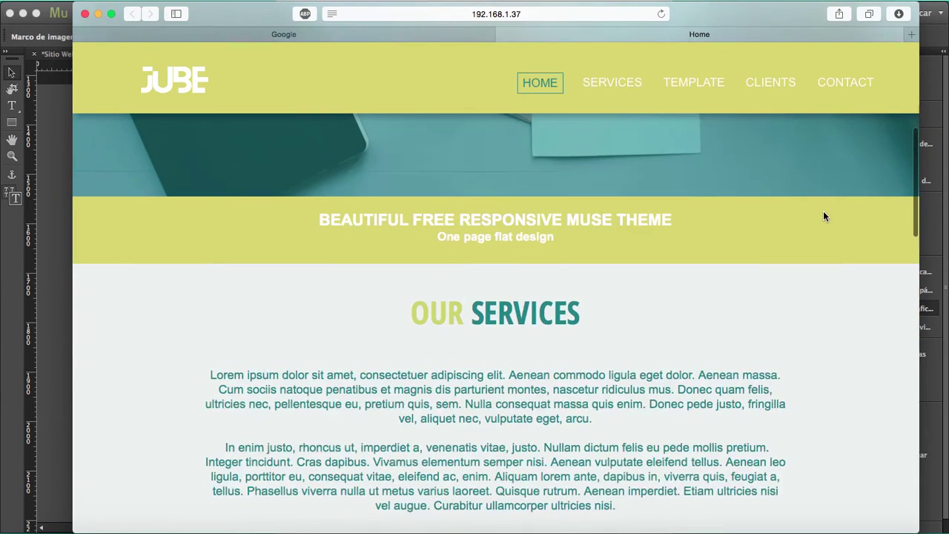
pyautogui.scroll(-5, 823, 216)
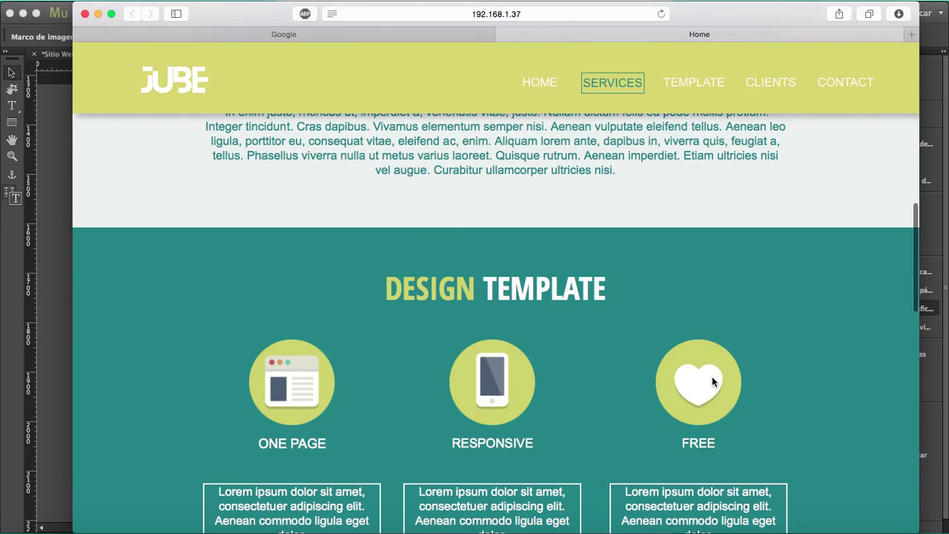
pyautogui.scroll(10, 768, 347)
pyautogui.scroll(-10, 798, 137)
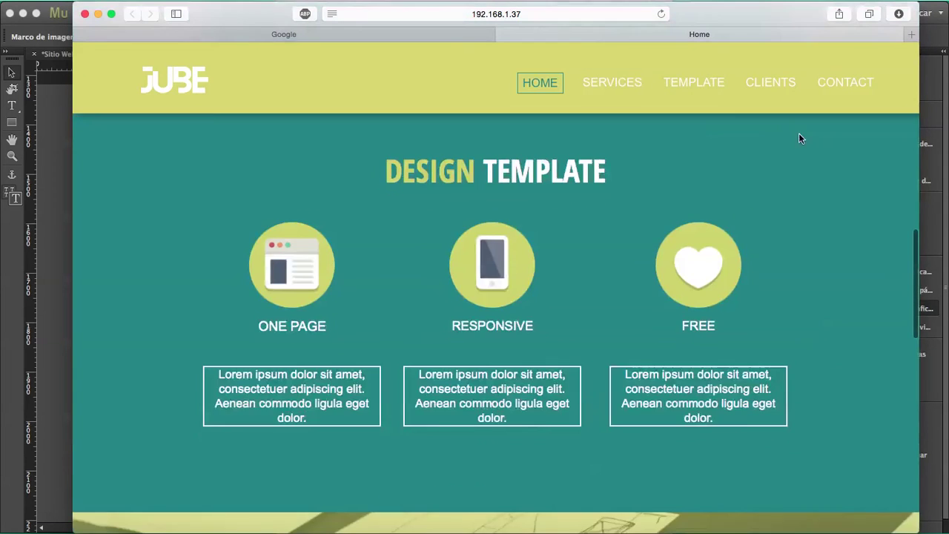
pyautogui.scroll(10, 799, 134)
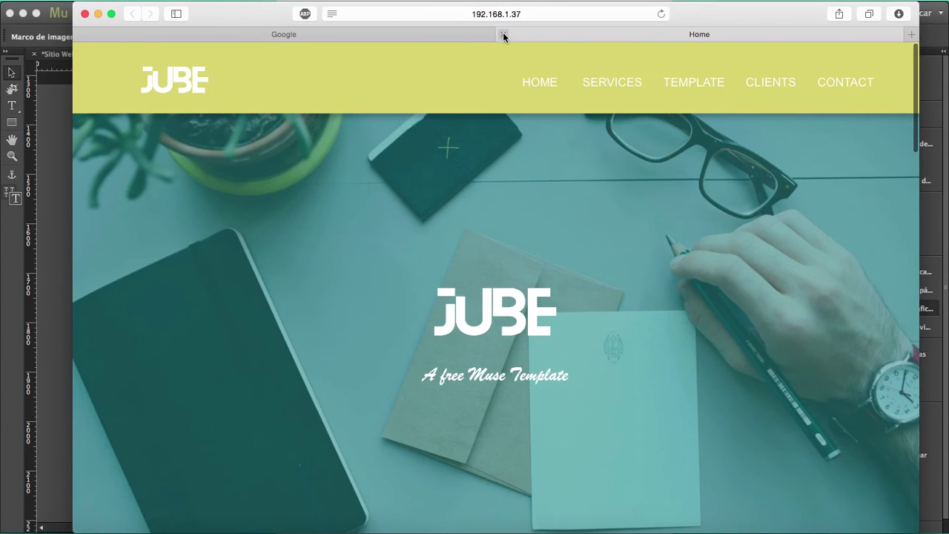
pyautogui.click(504, 34)
pyautogui.click(84, 14)
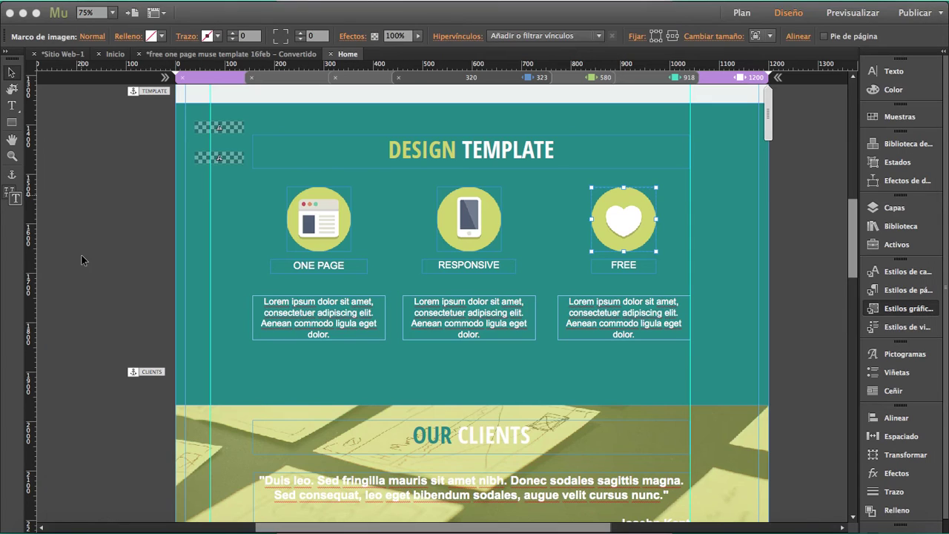
pyautogui.click(105, 304)
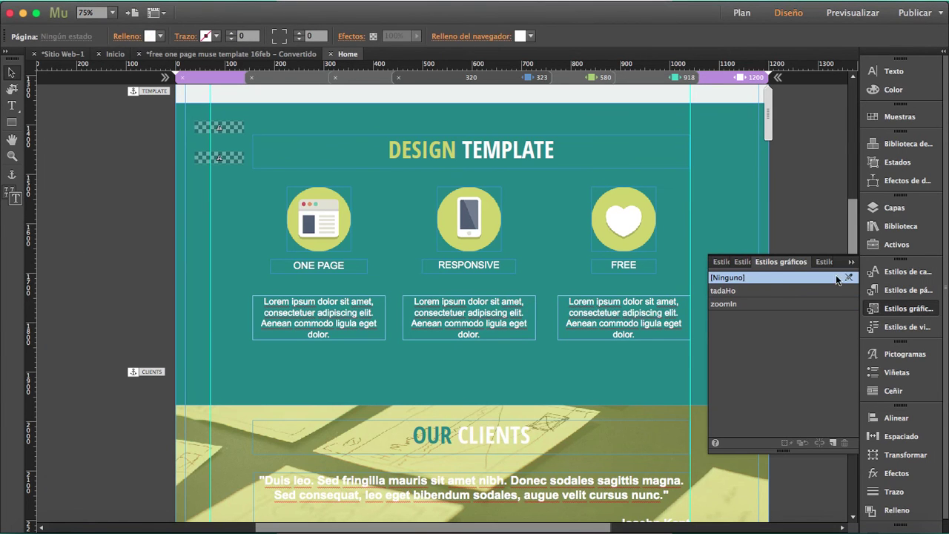
pyautogui.click(741, 305)
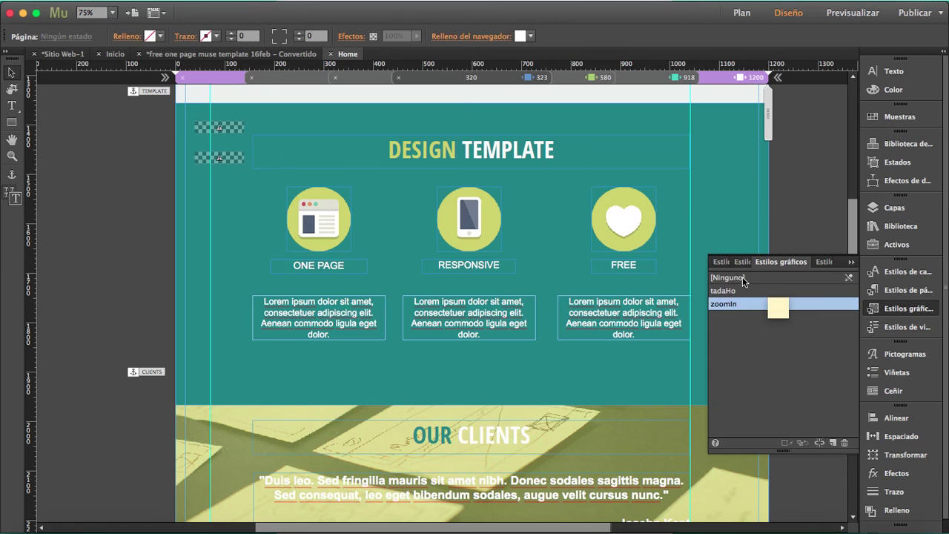
pyautogui.click(742, 276)
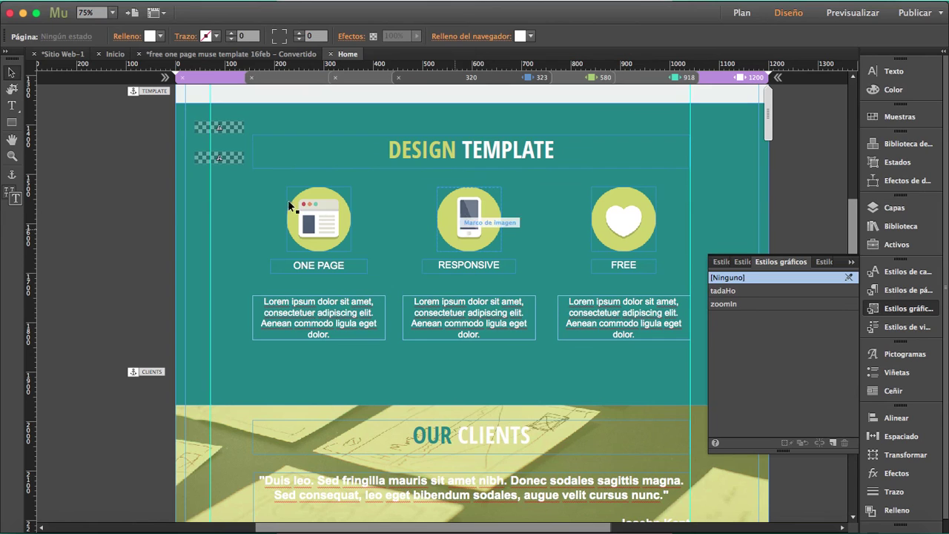
pyautogui.click(317, 216)
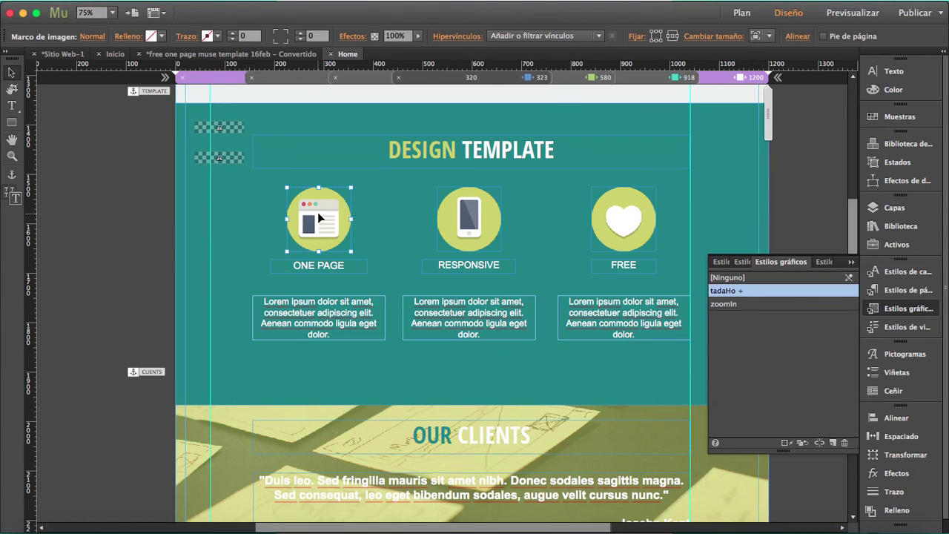
pyautogui.rightClick(328, 216)
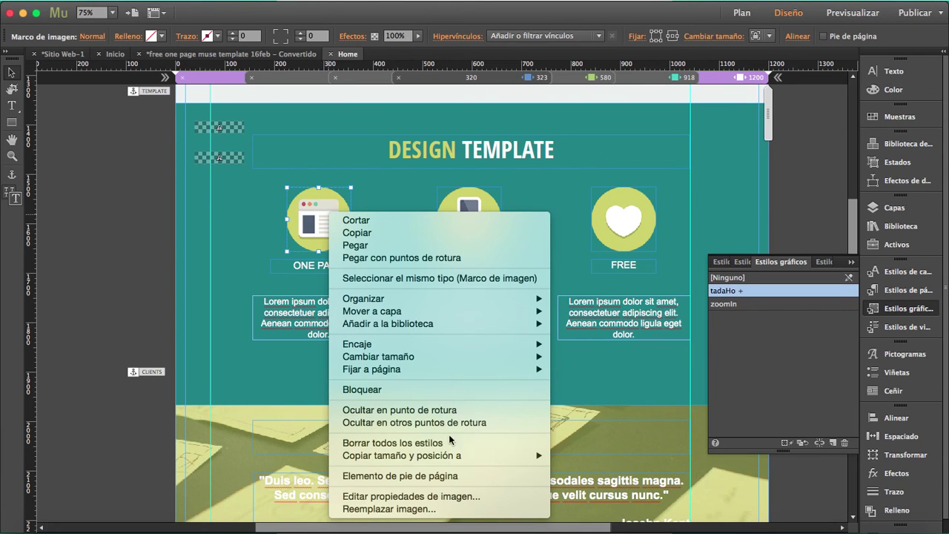
pyautogui.click(133, 269)
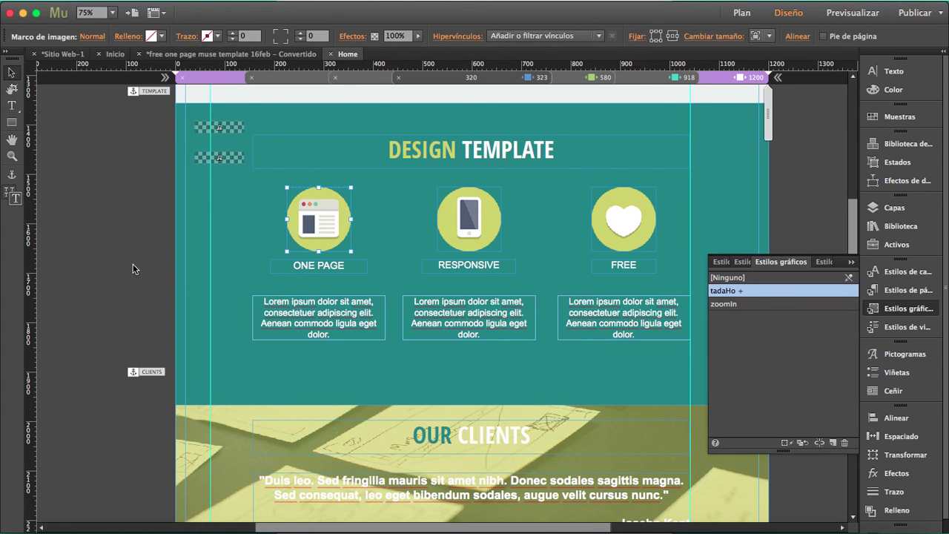
pyautogui.click(626, 217)
pyautogui.click(798, 153)
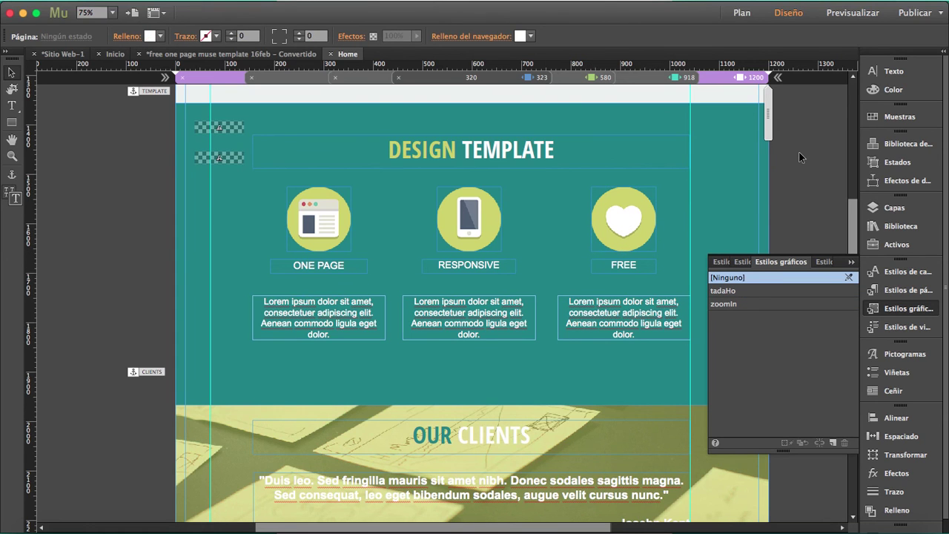
# Export the page to Safari and scroll down to the Design Template section's FREE heart icon
pyautogui.press('super+alt+e')
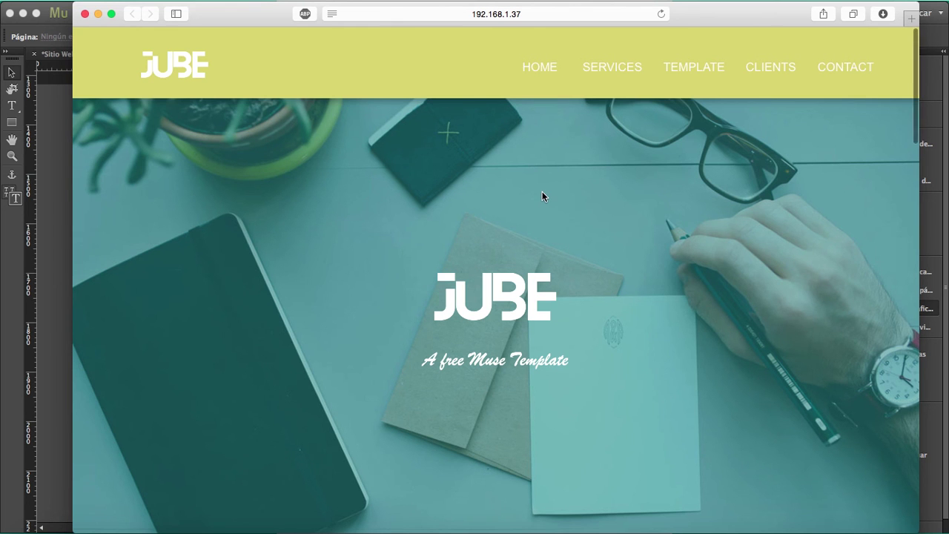
pyautogui.scroll(-5, 542, 196)
pyautogui.scroll(-10, 542, 191)
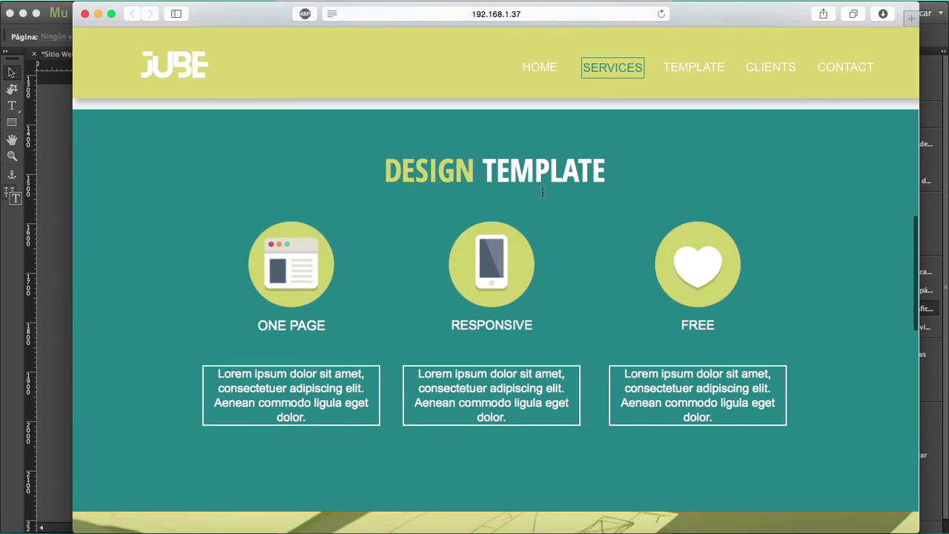
pyautogui.scroll(-2, 698, 292)
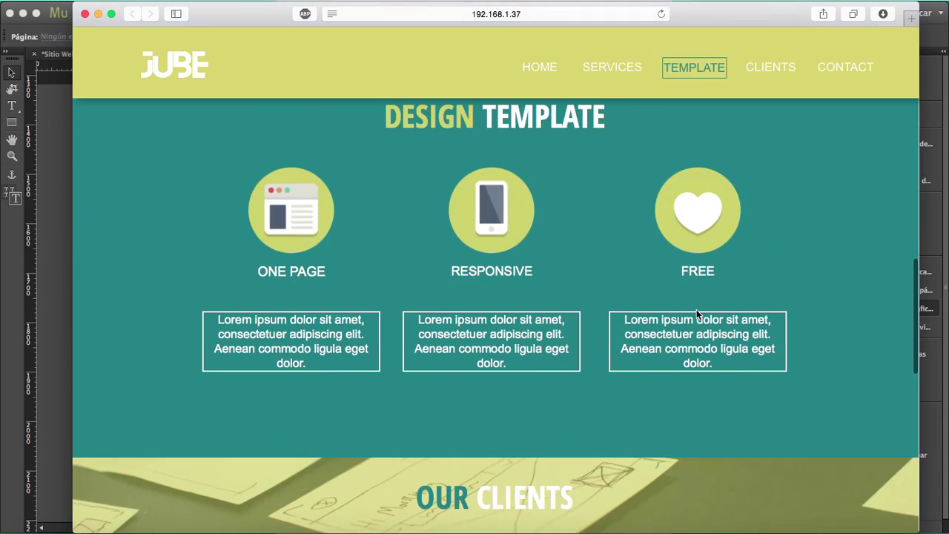
pyautogui.scroll(5, 696, 309)
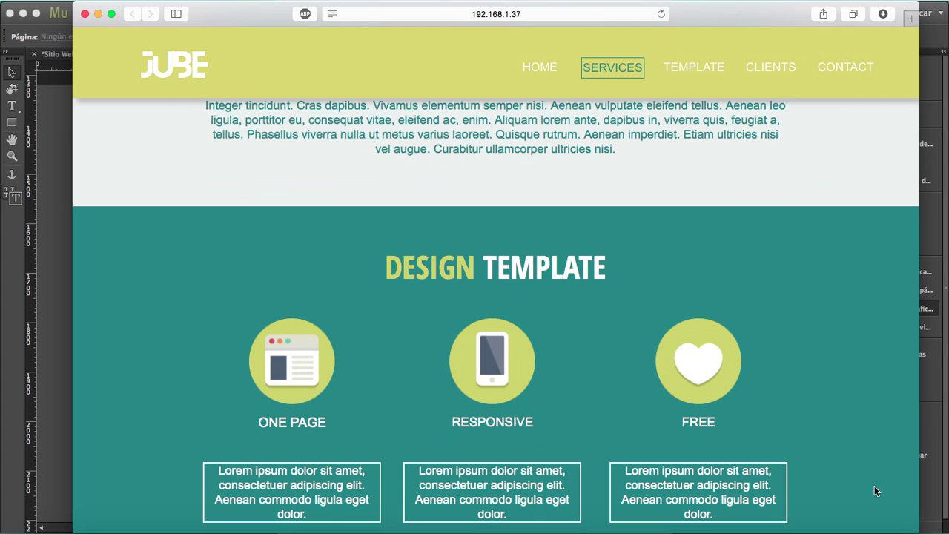